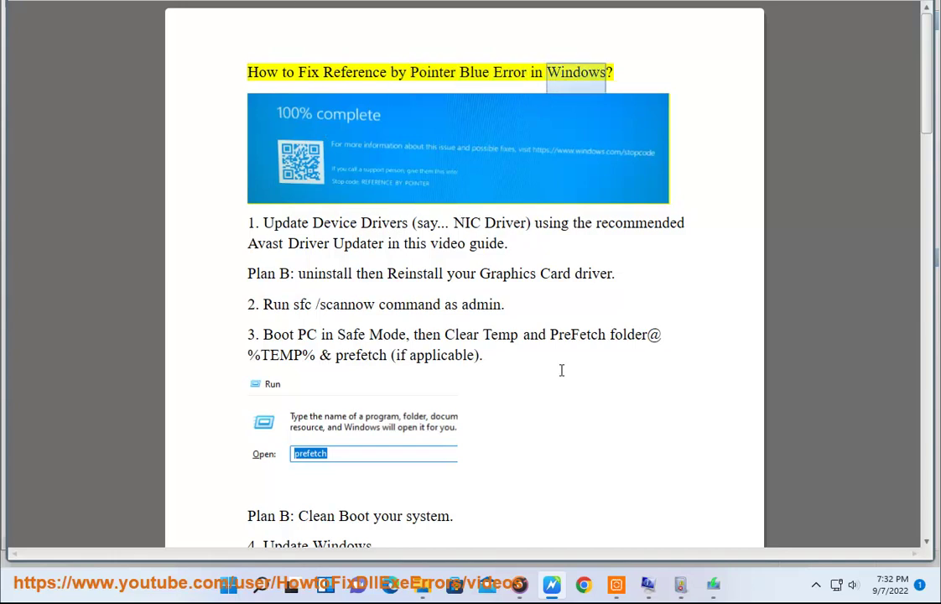
Rescan drivers in Avast Driver Updater from its Home summary of 2 outdated drivers, then return to the guide.
left_click(616, 585)
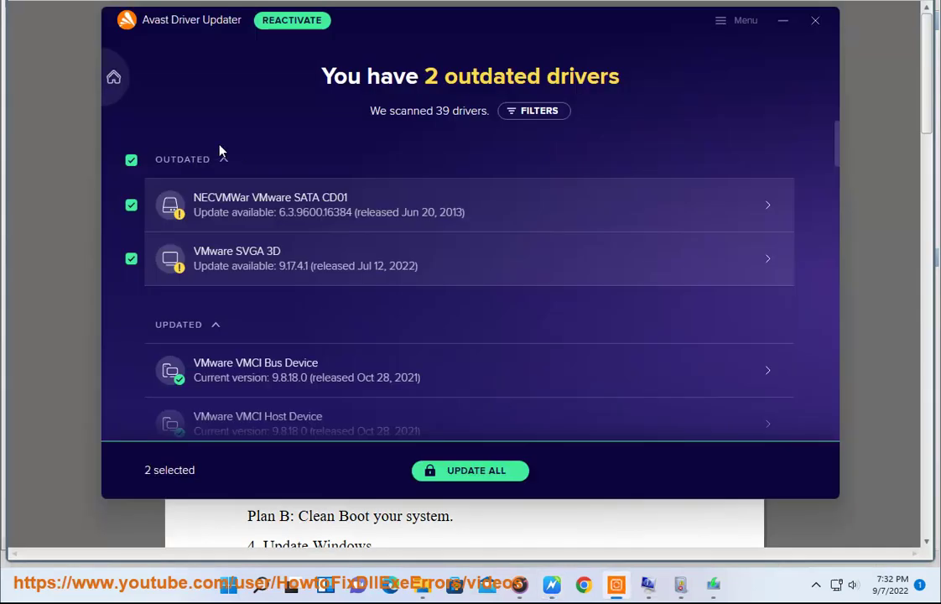
left_click(114, 76)
left_click(373, 319)
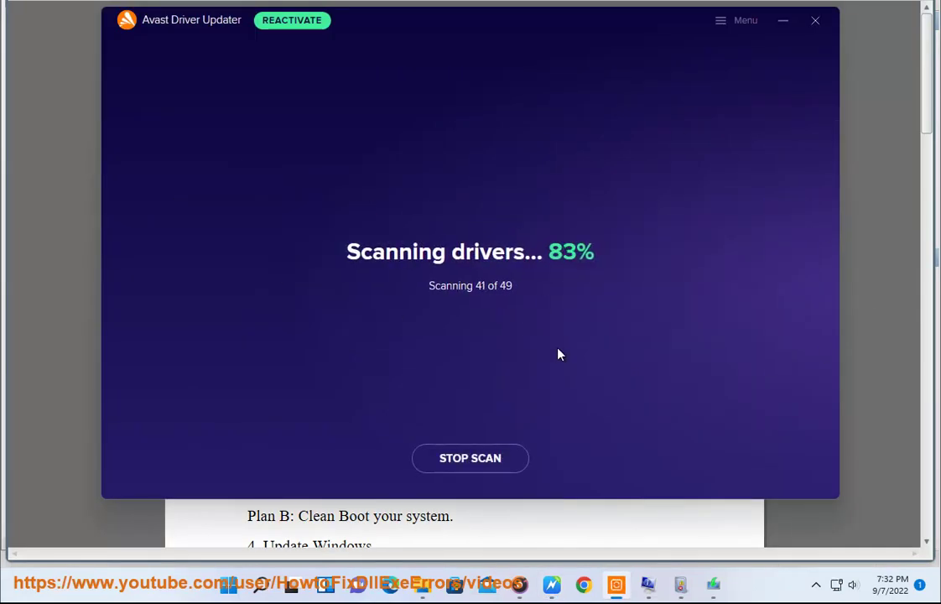
left_click(871, 355)
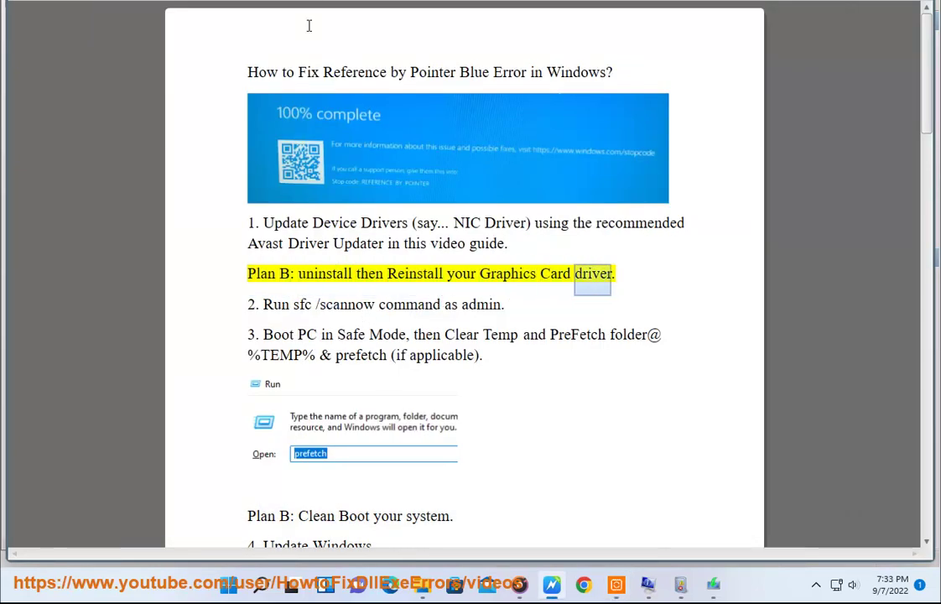
Uninstall the VMware SVGA 3D device under Display adapters in Device Manager, then close Device Manager.
left_click(261, 585)
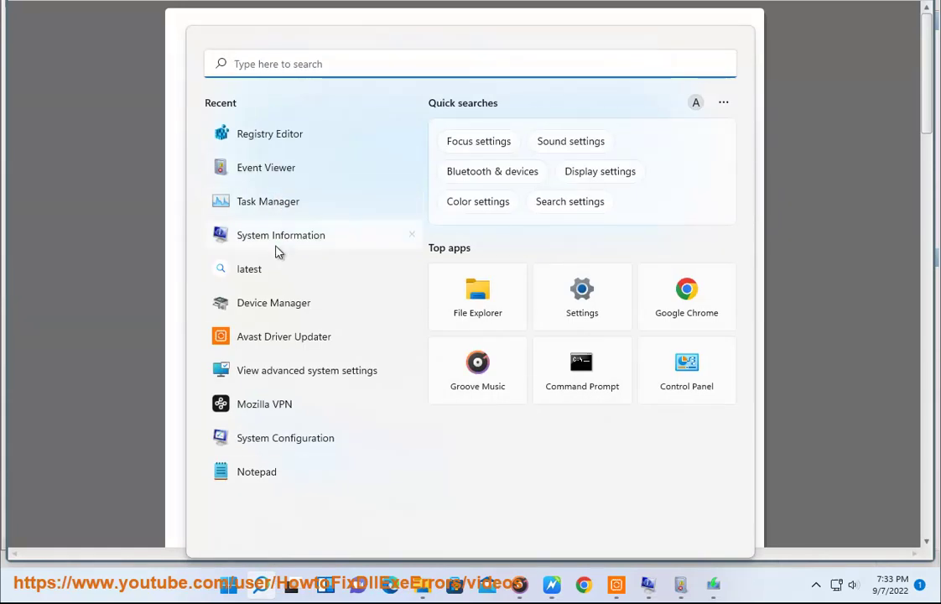
left_click(270, 303)
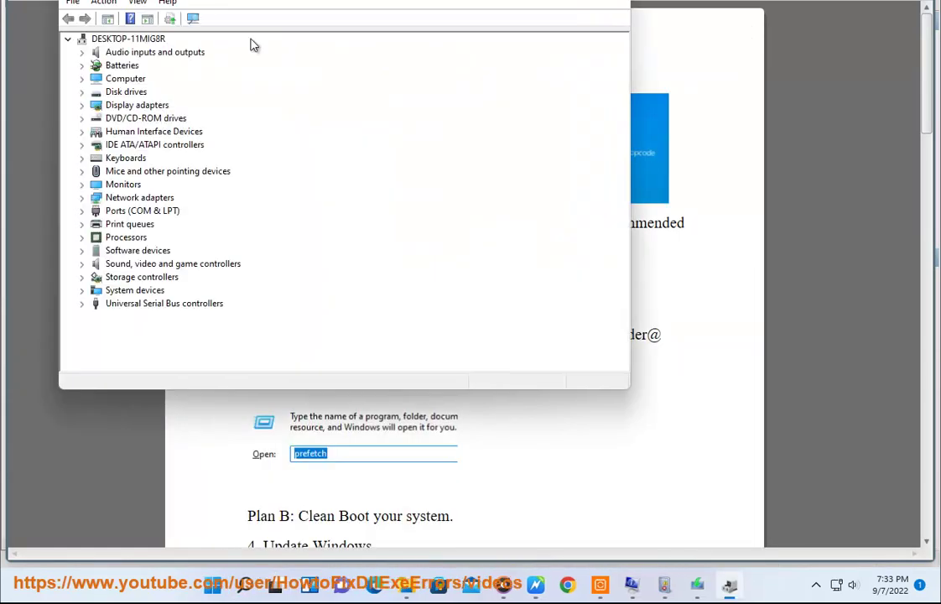
left_click_drag(243, 2, 726, 120)
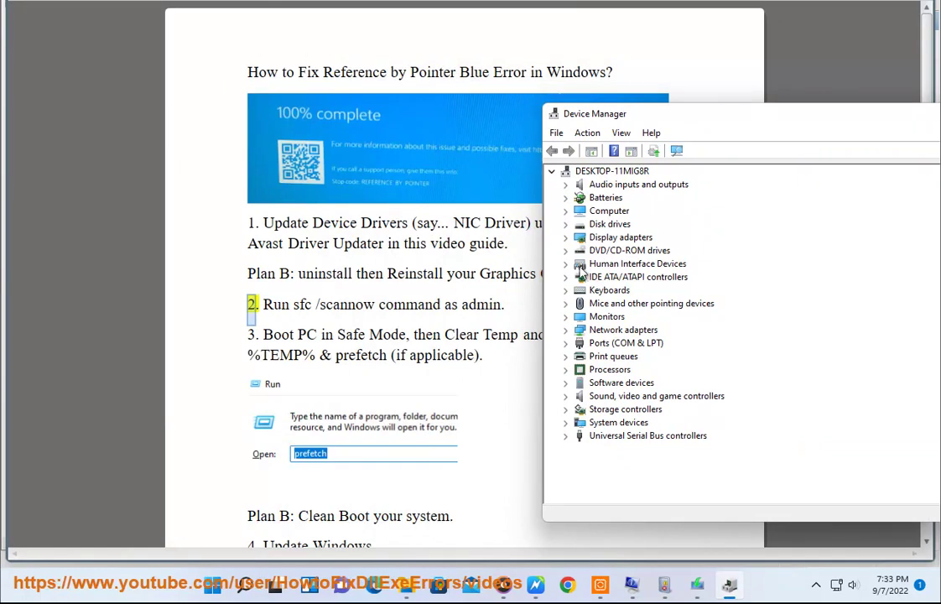
left_click(567, 238)
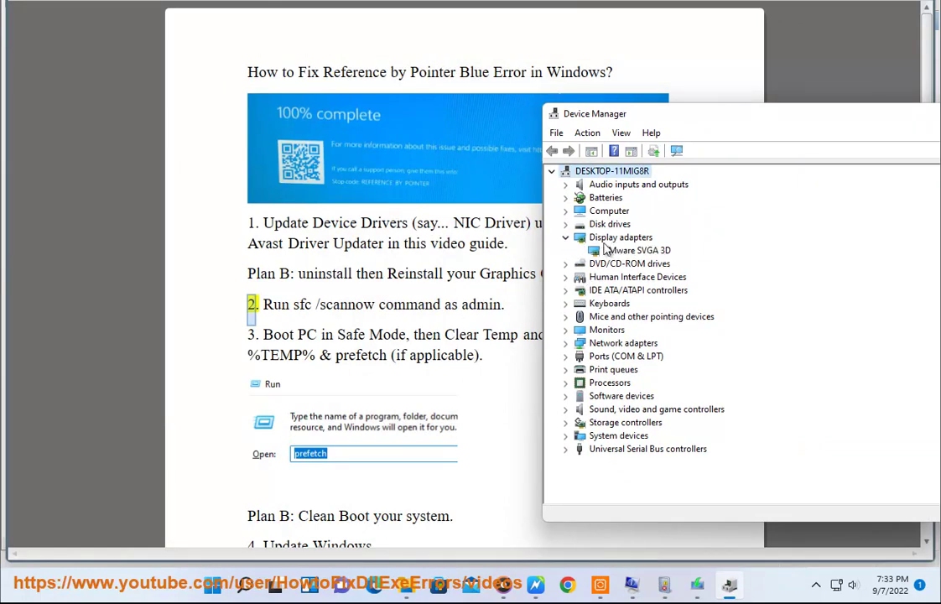
right_click(630, 250)
left_click(644, 292)
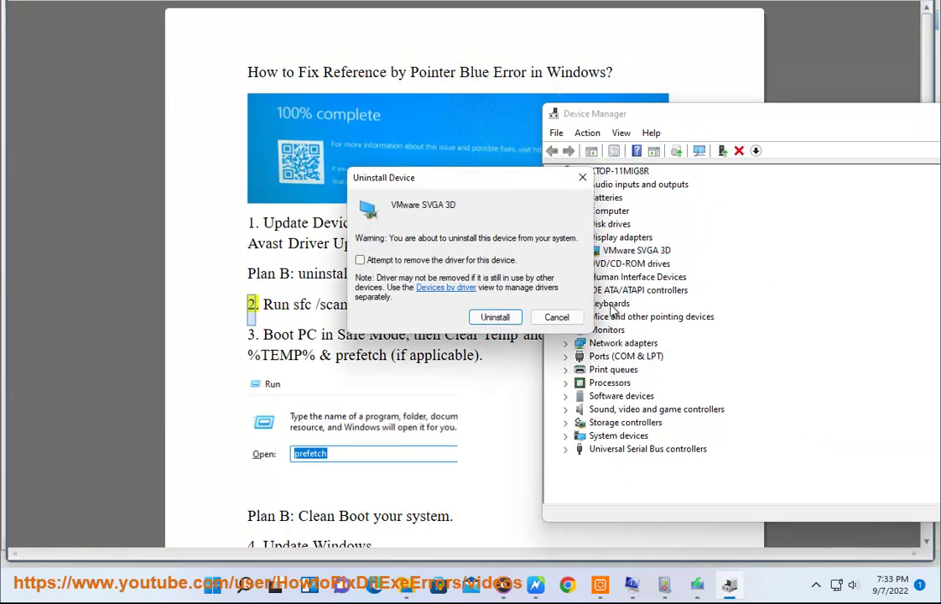
left_click_drag(453, 180, 662, 278)
left_click(699, 409)
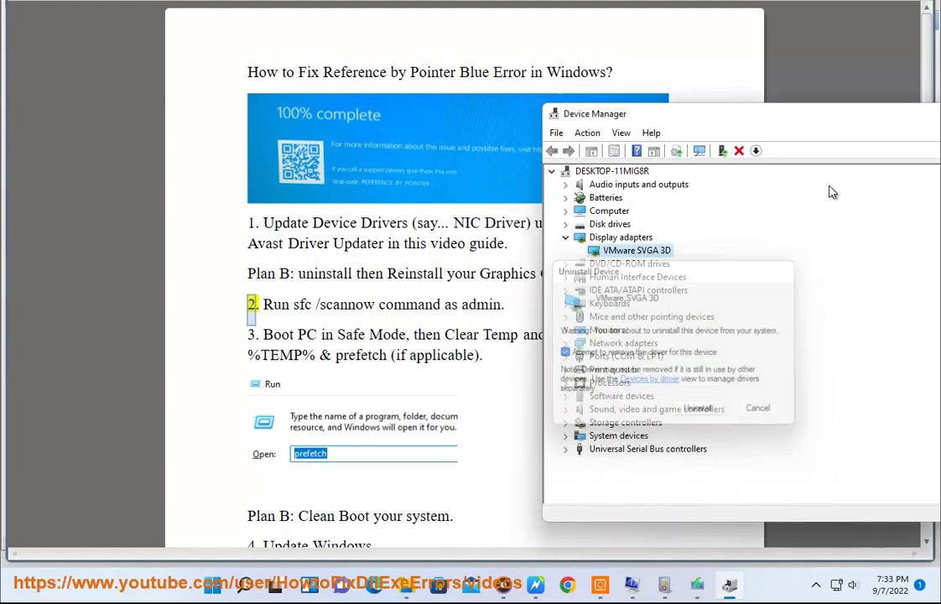
left_click_drag(846, 124, 622, 172)
left_click(874, 162)
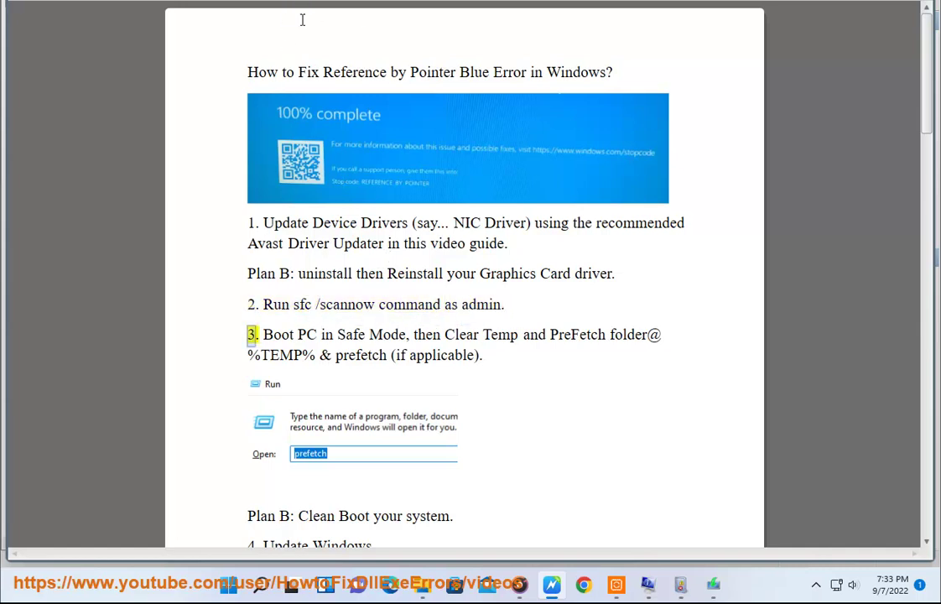
left_click(276, 590)
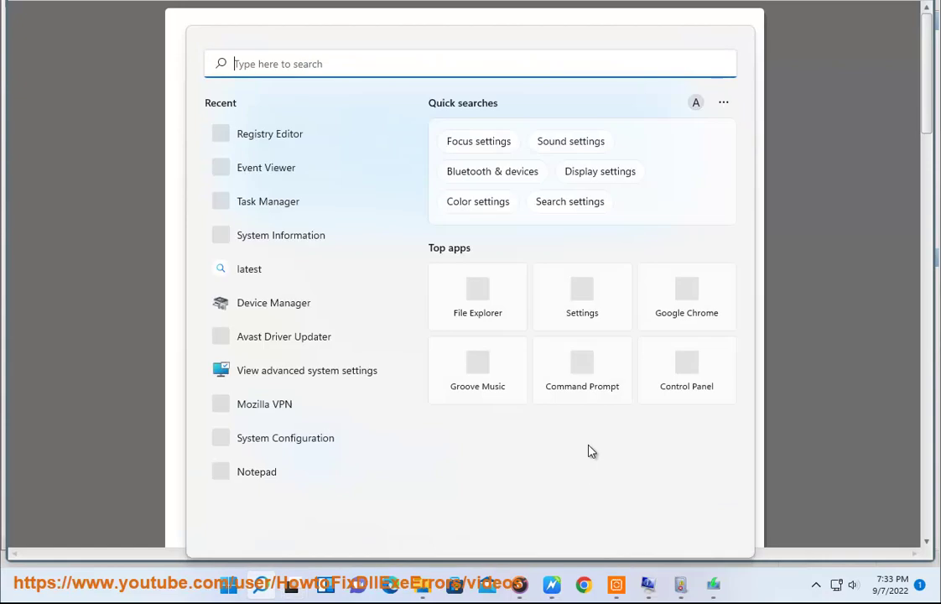
right_click(605, 383)
left_click(566, 390)
left_click(395, 371)
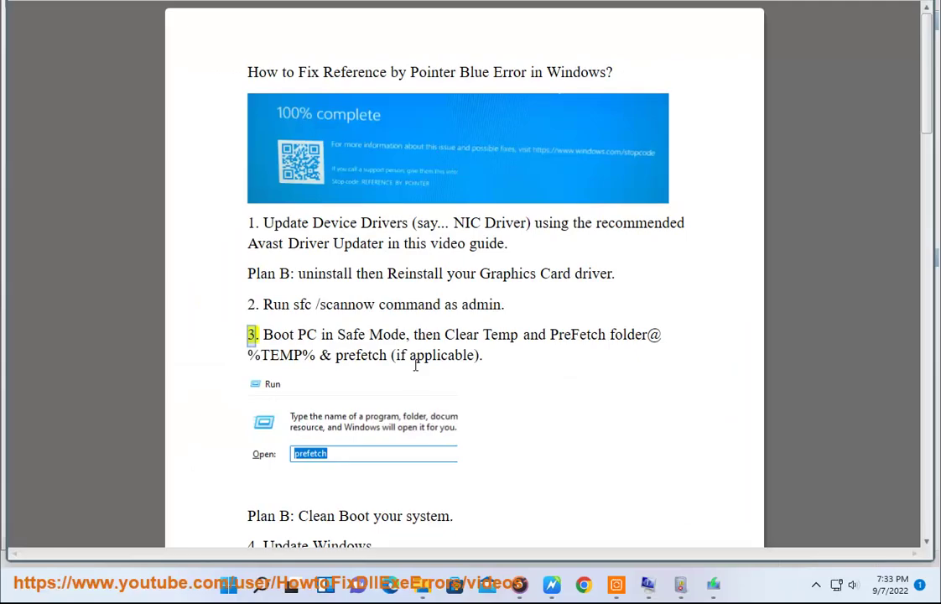
type("SFC")
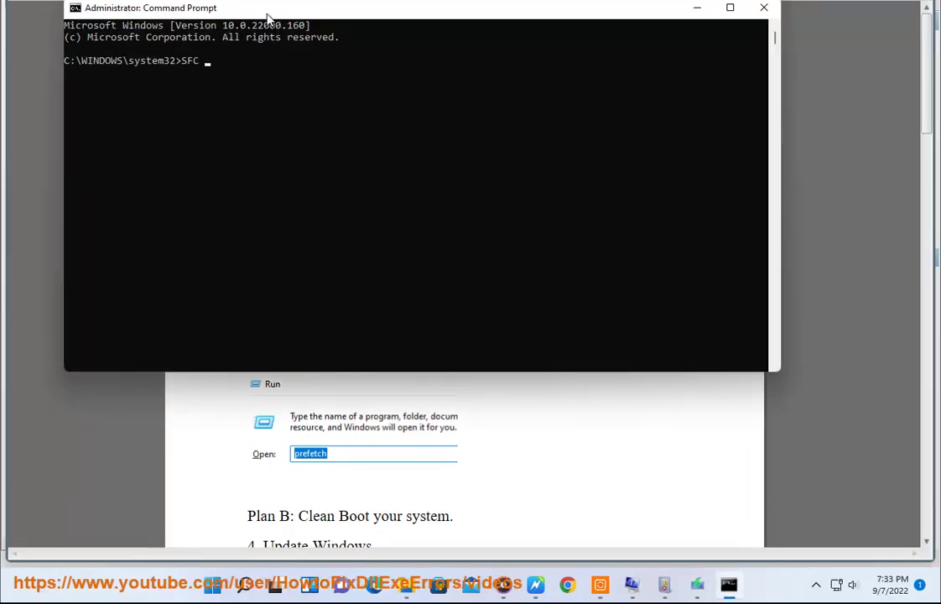
left_click_drag(274, 14, 629, 206)
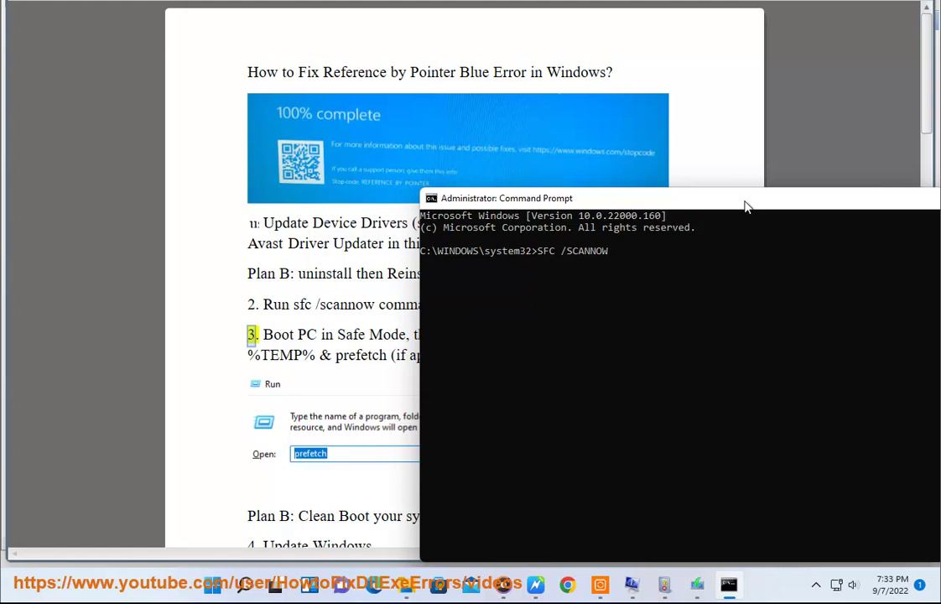
left_click_drag(746, 206, 545, 206)
left_click(918, 205)
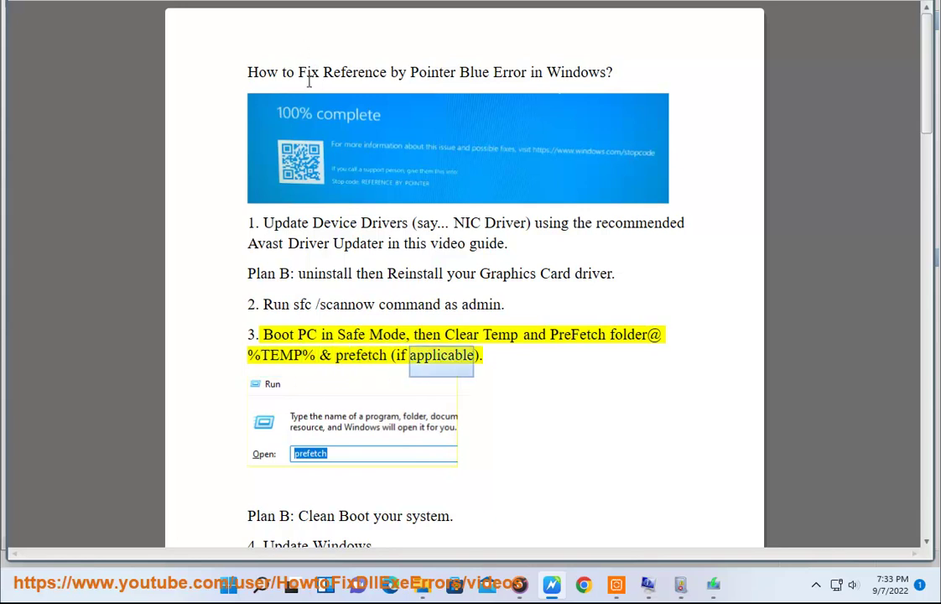
left_click(261, 587)
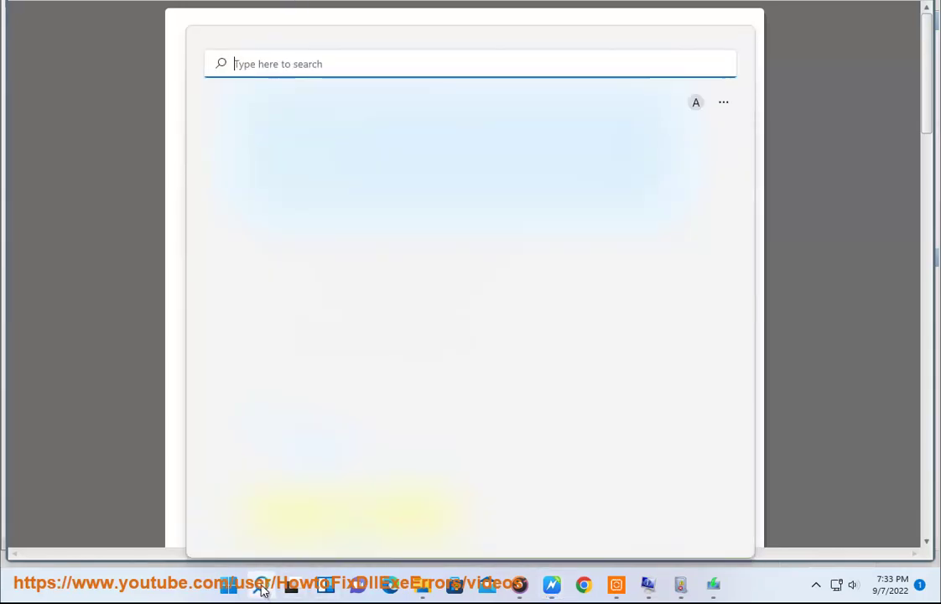
type("MSC")
key("Escape")
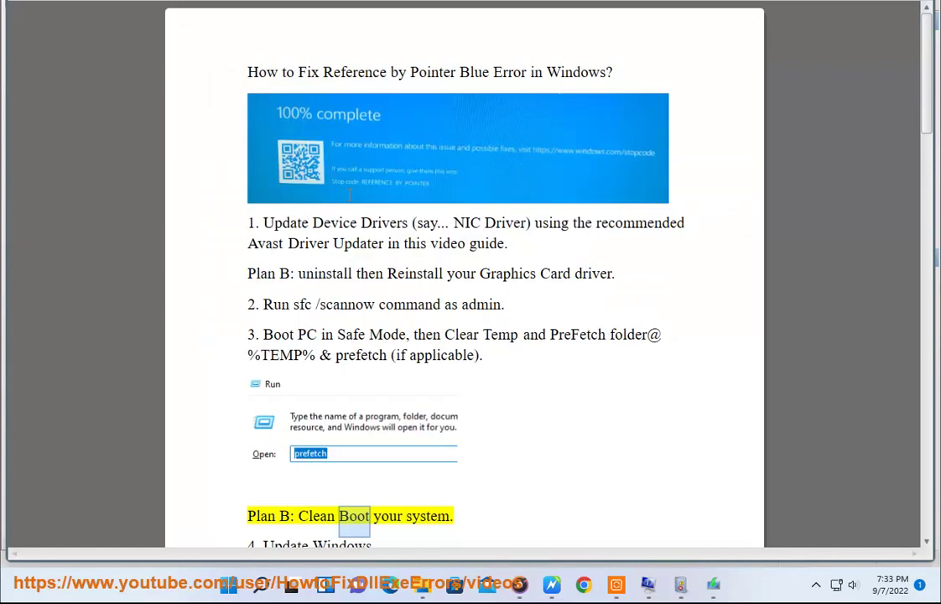
left_click(313, 146)
left_click(293, 286)
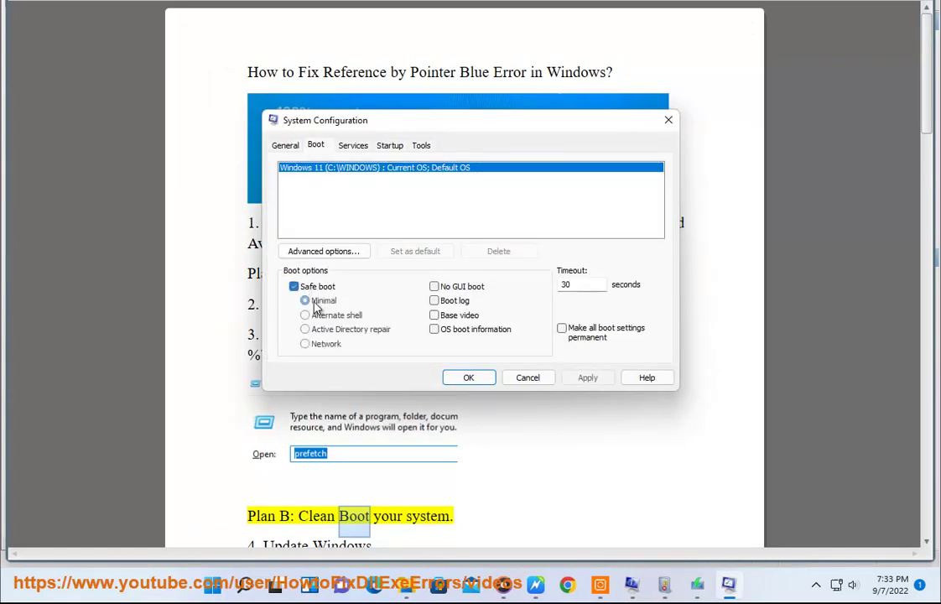
left_click(526, 379)
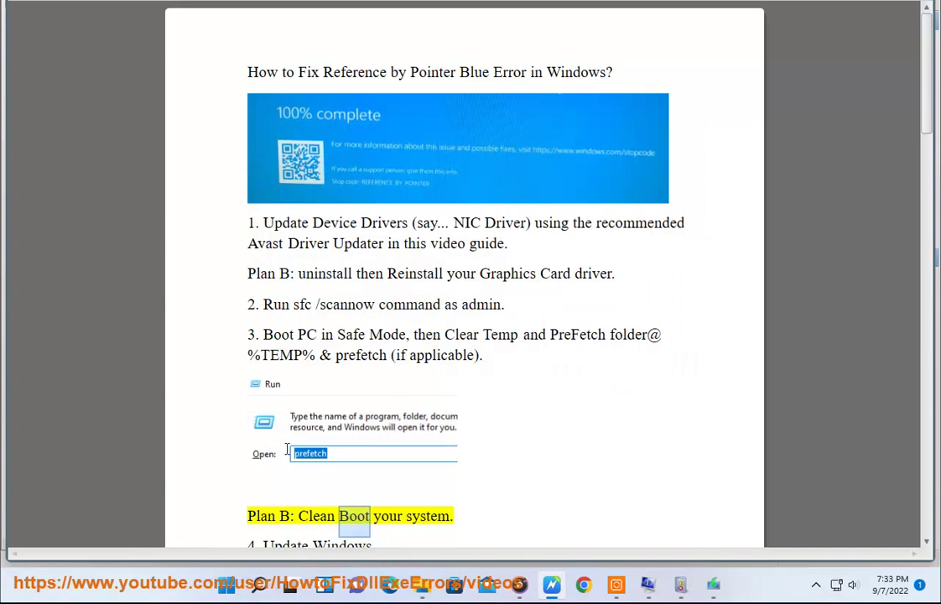
double_click(587, 336)
key("ctrl+c")
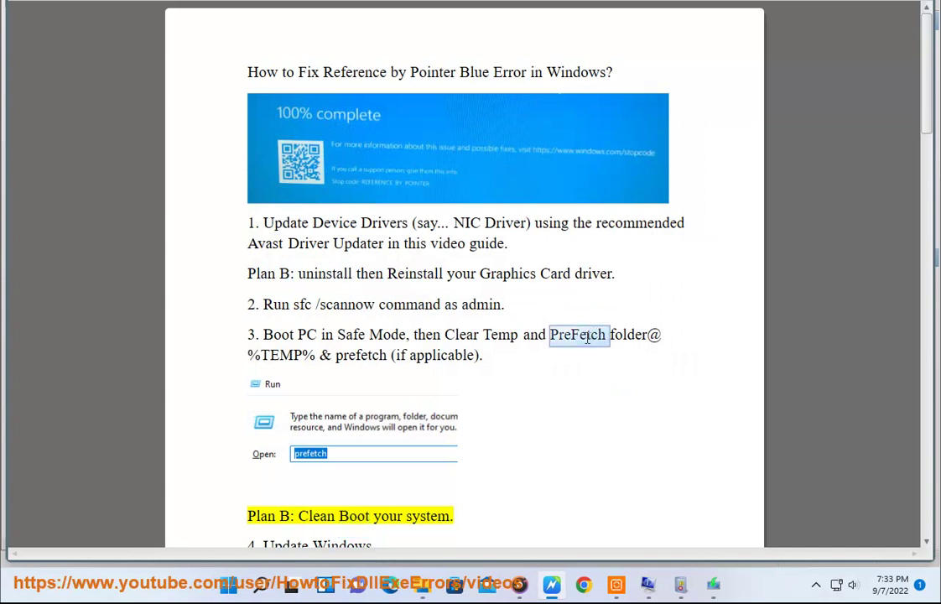
key("super+r")
key("ctrl+v")
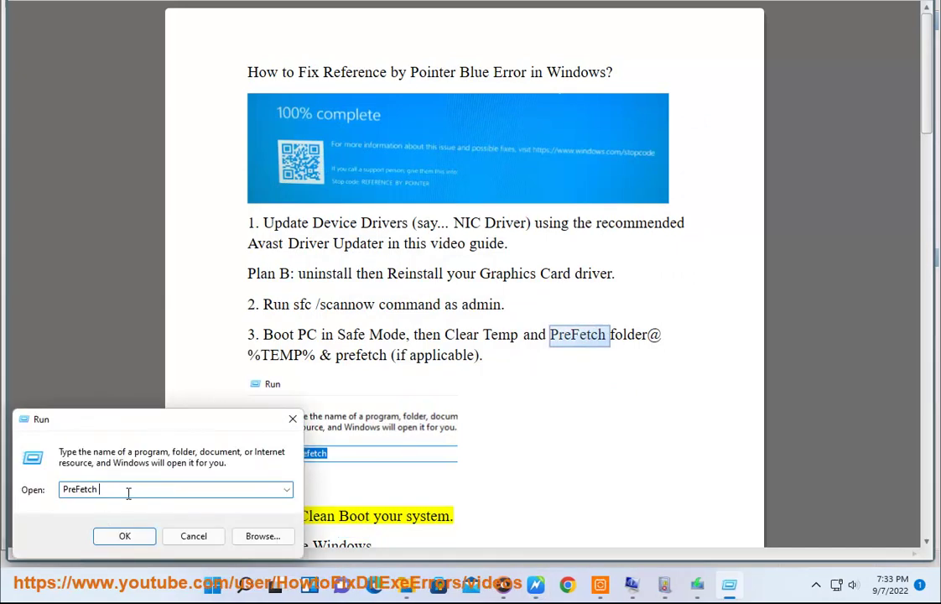
left_click(125, 536)
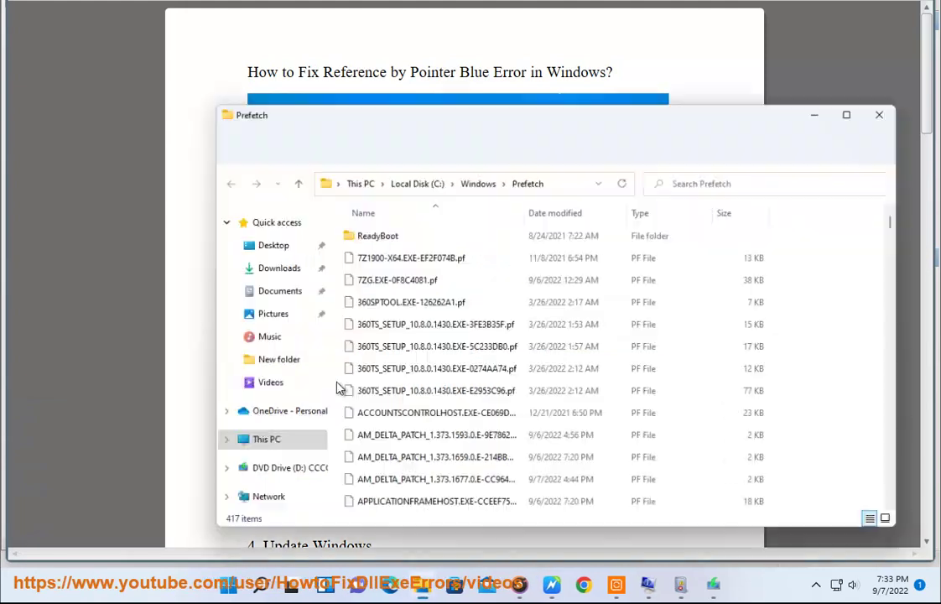
left_click(455, 375)
key("ctrl+a")
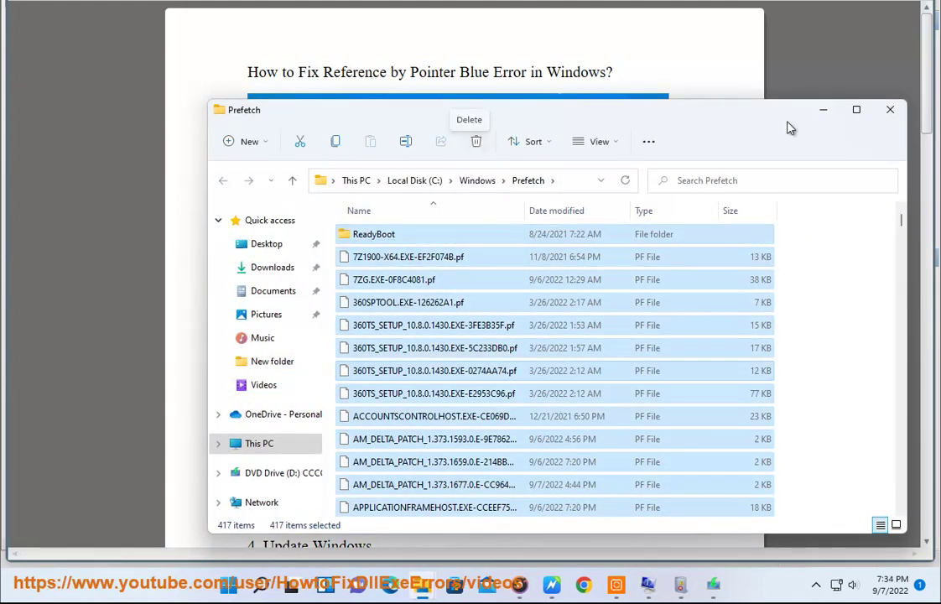
left_click(890, 110)
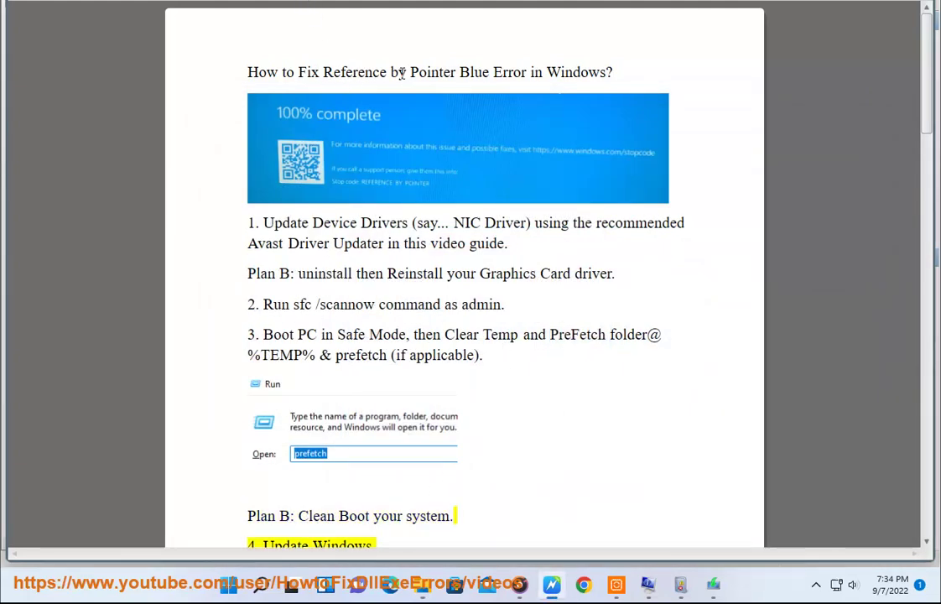
Search Google in a new Chrome window for WINDOWS CLEAN BOOT and highlight the first result.
scroll(504, 349, "down", 1)
left_click(584, 583)
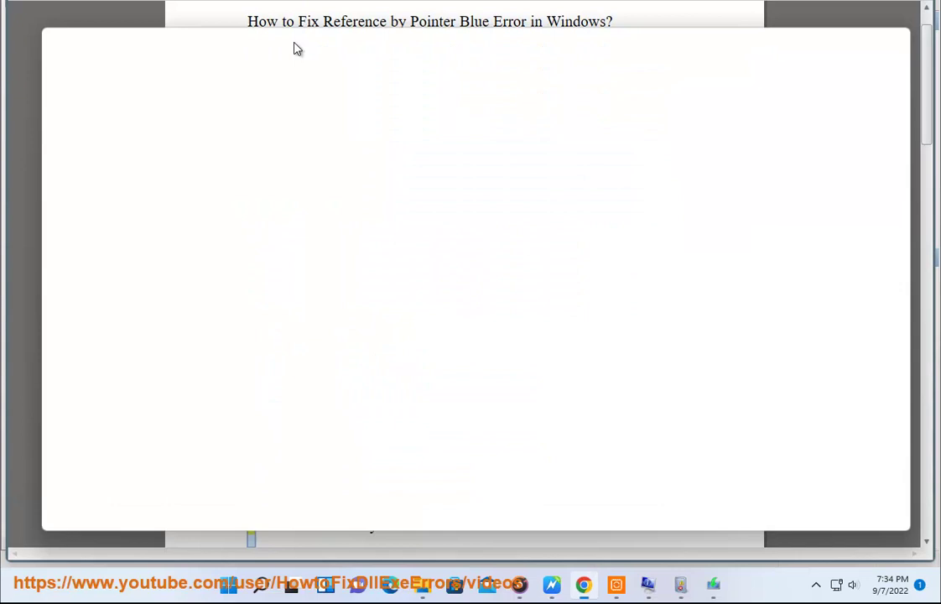
type("W")
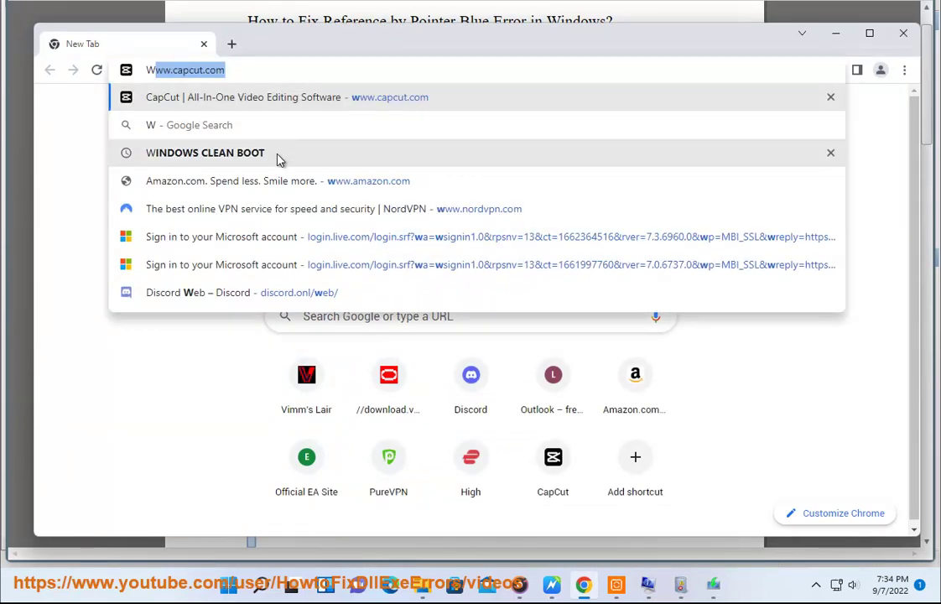
left_click(277, 152)
left_click_drag(388, 283, 37, 247)
Run MSCONFIG, review Boot and Services with Microsoft services hidden, then cancel without applying changes.
key("super+r")
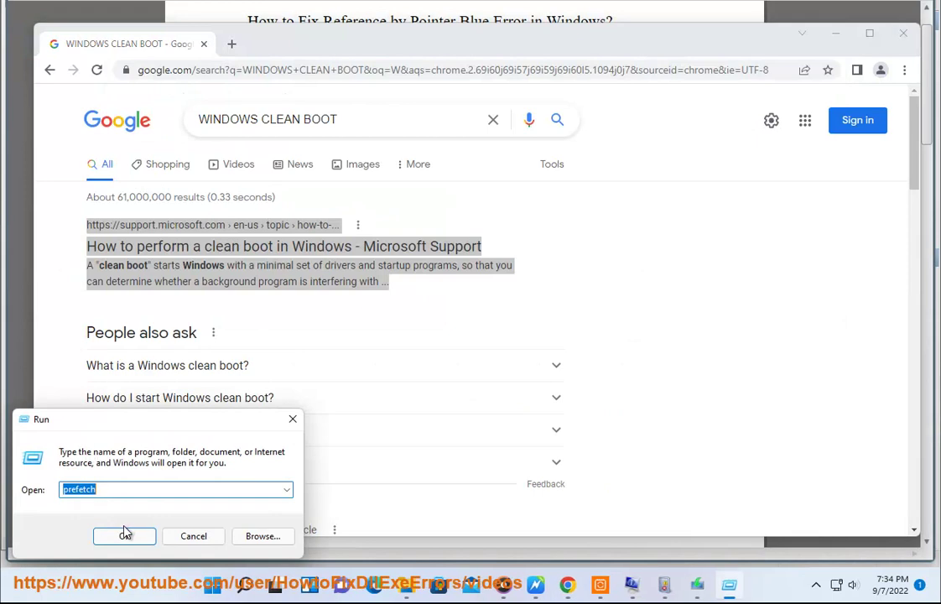
left_click(284, 491)
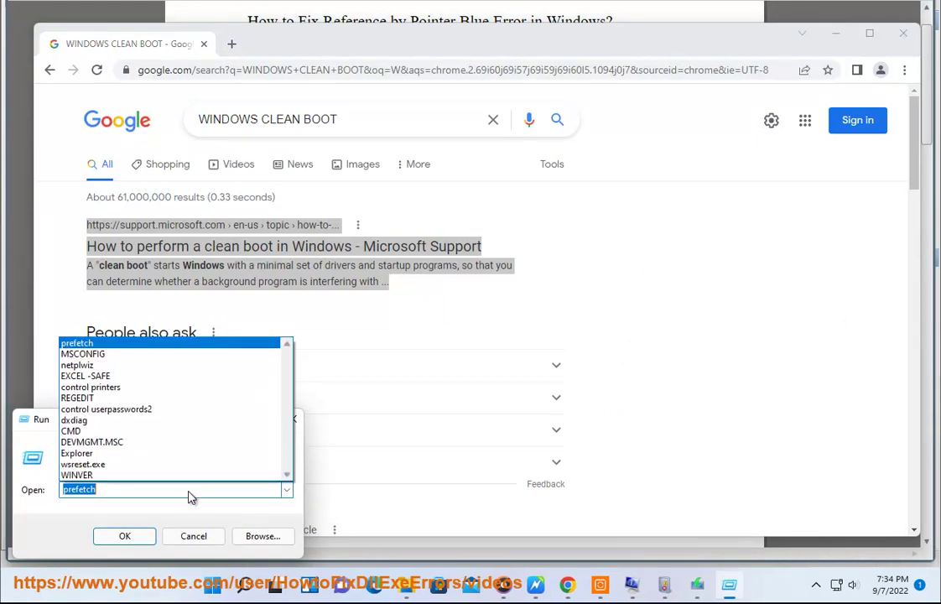
left_click(143, 355)
left_click(123, 536)
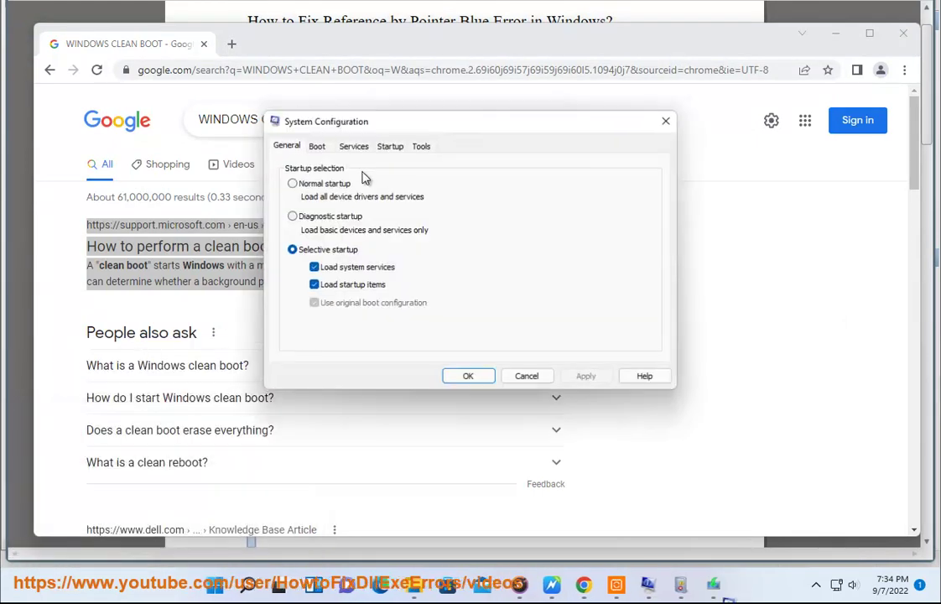
left_click(318, 146)
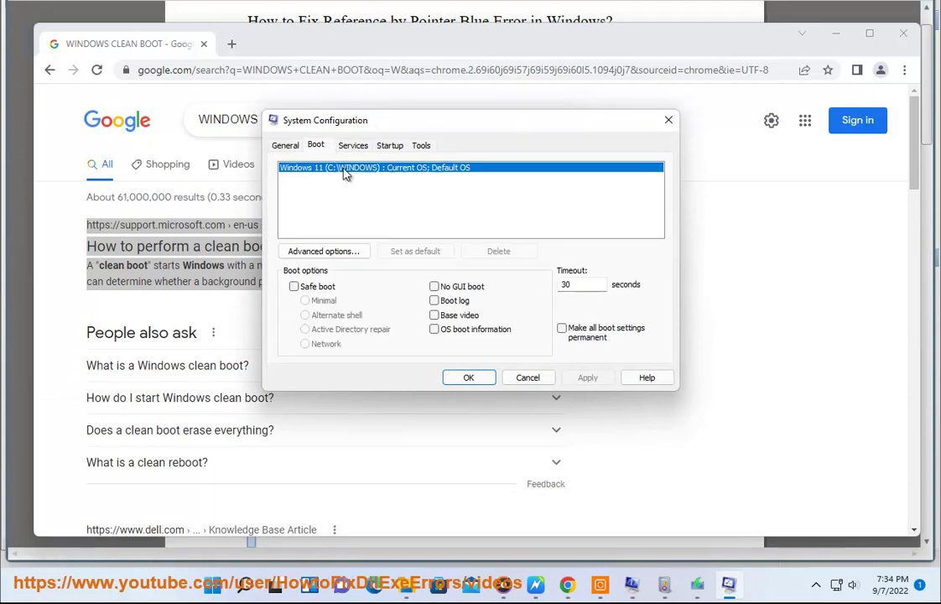
key("ctrl+Tab")
left_click(310, 352)
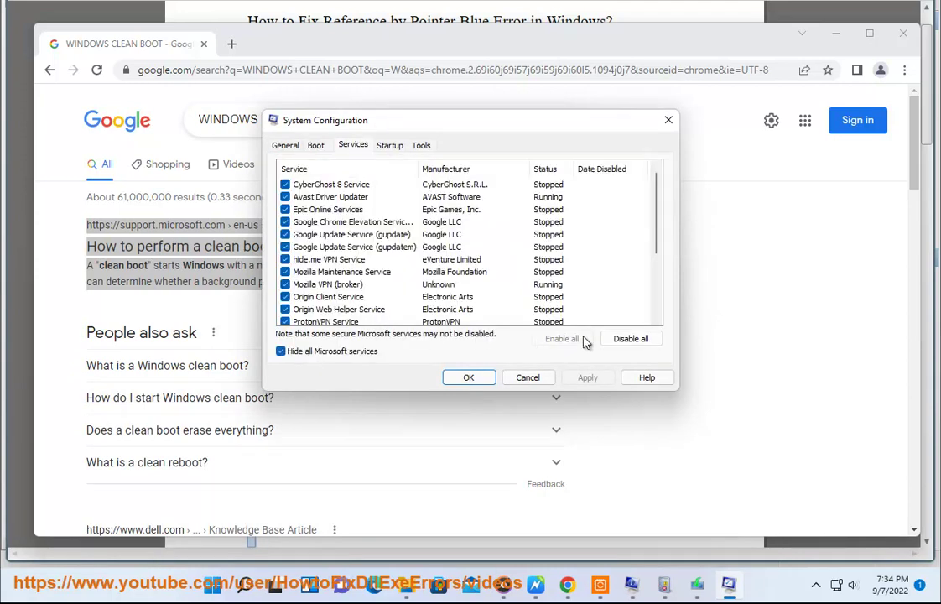
left_click(624, 338)
left_click(538, 382)
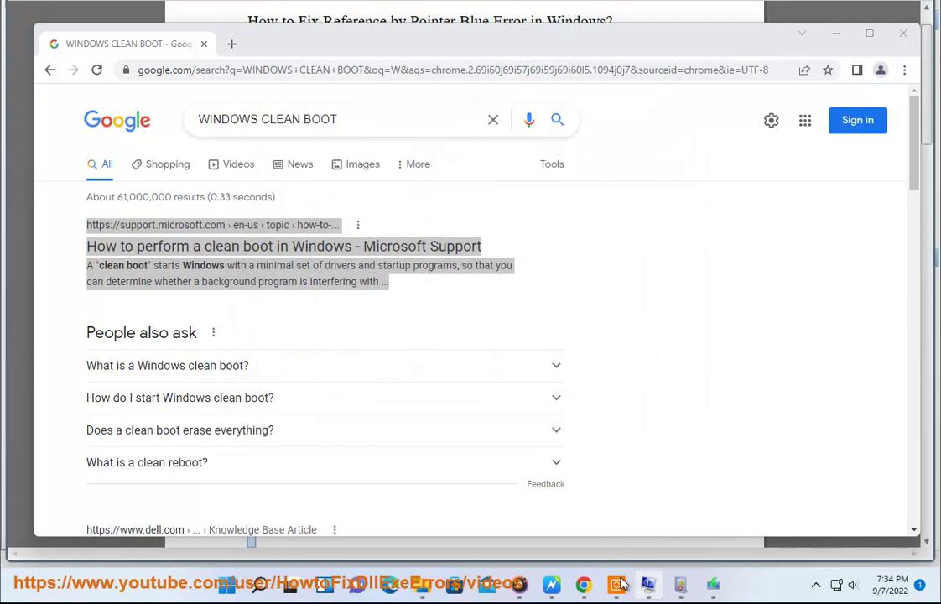
Open Task Manager via a 'TAS' search and view its Startup apps list.
left_click(262, 582)
type("TAS")
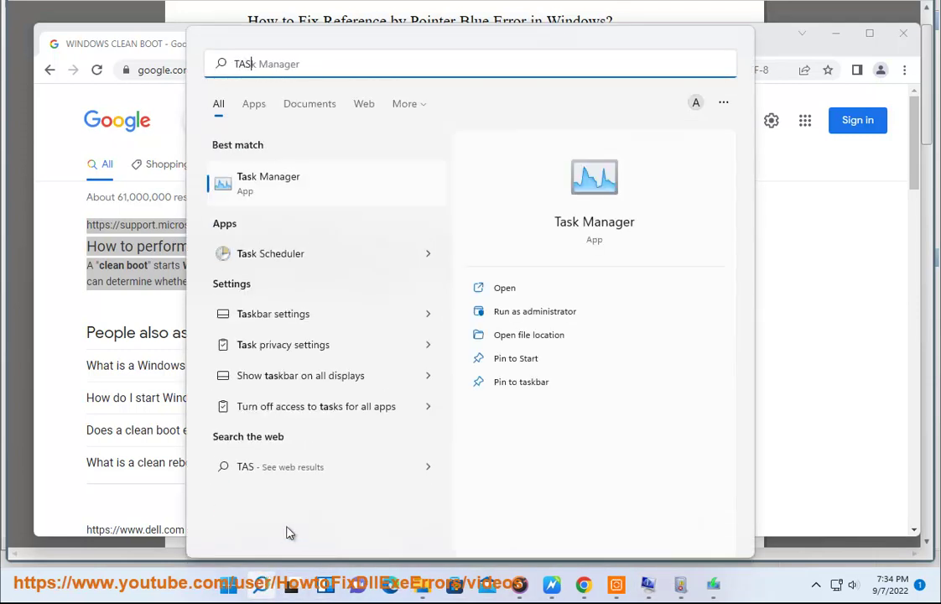
left_click(283, 183)
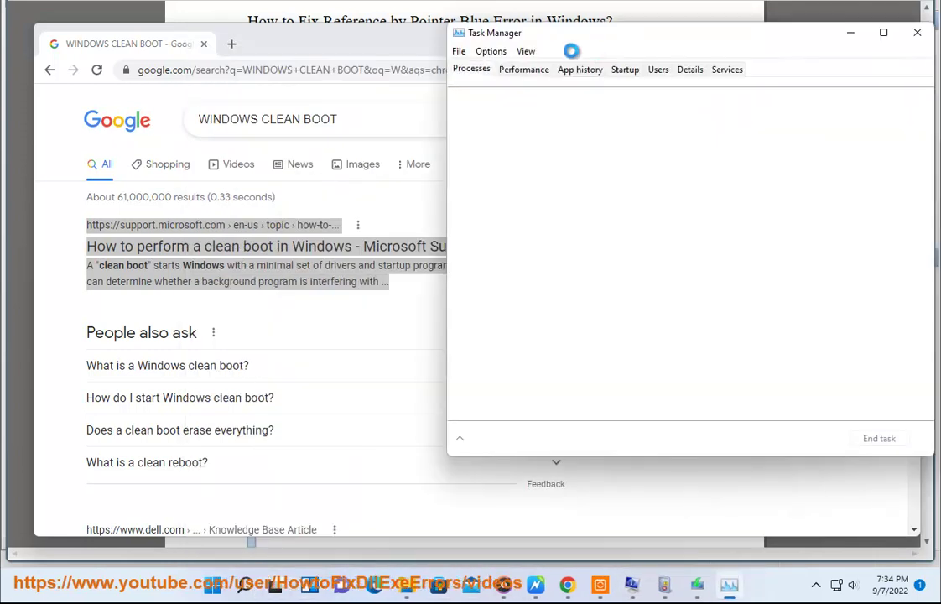
left_click(629, 72)
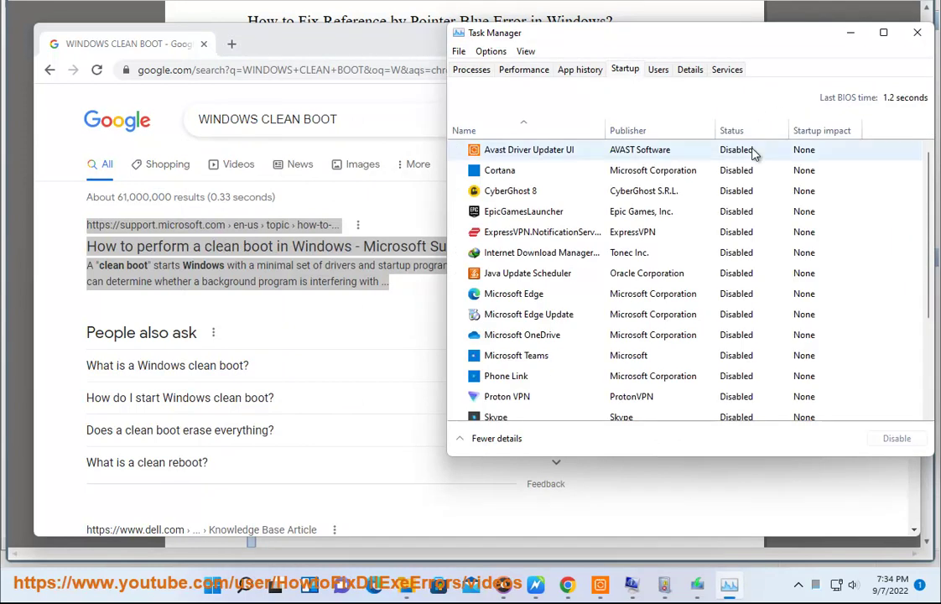
Close Task Manager and minimize Chrome, then check Windows Update in Settings, showing Insider Preview 25193.1000 pending, and close Settings.
left_click(916, 32)
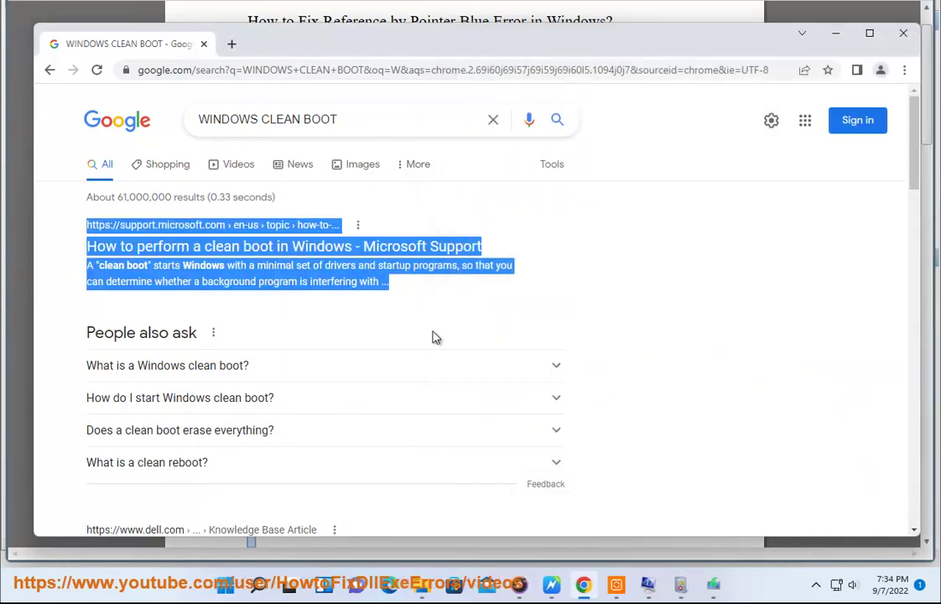
left_click(833, 46)
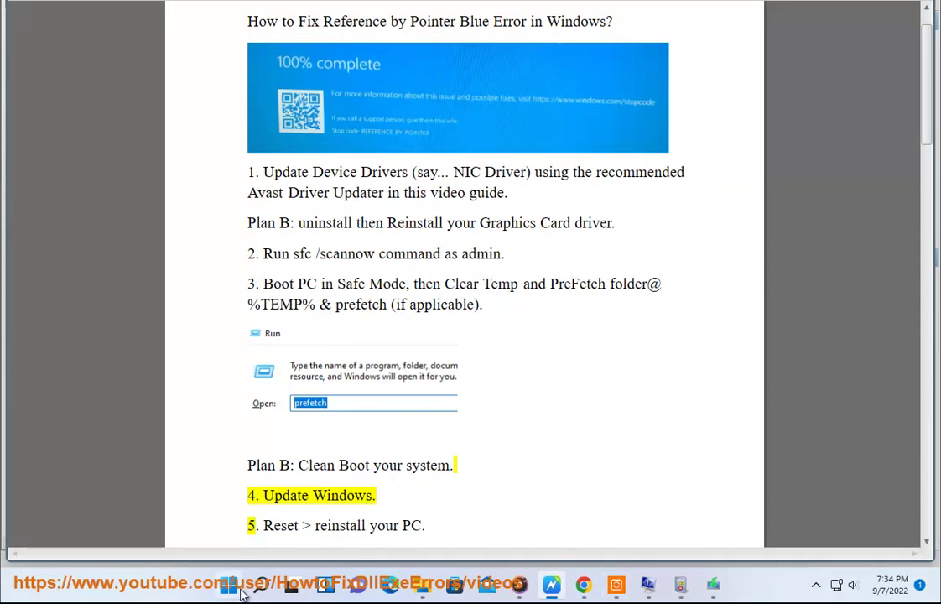
key("super")
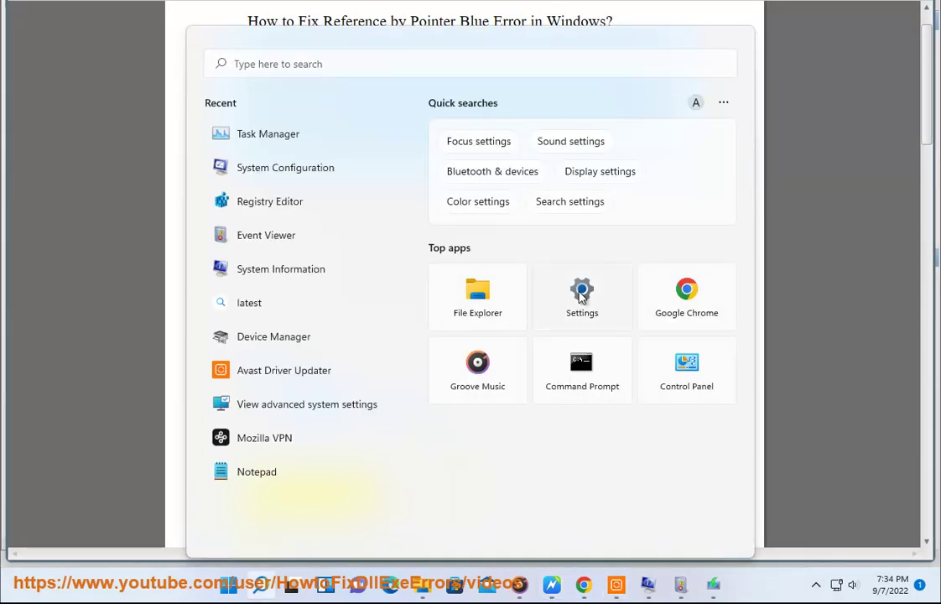
left_click(582, 297)
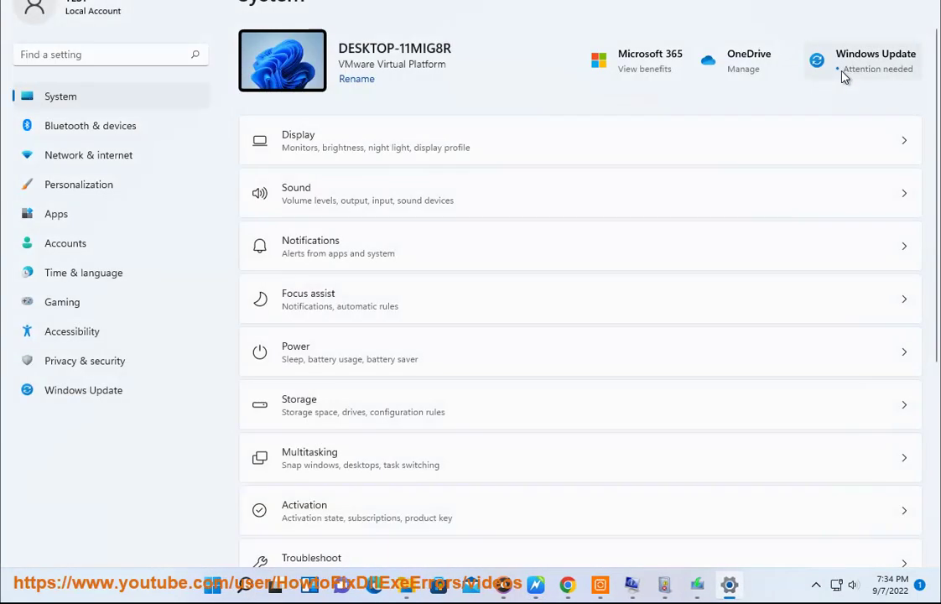
left_click(844, 73)
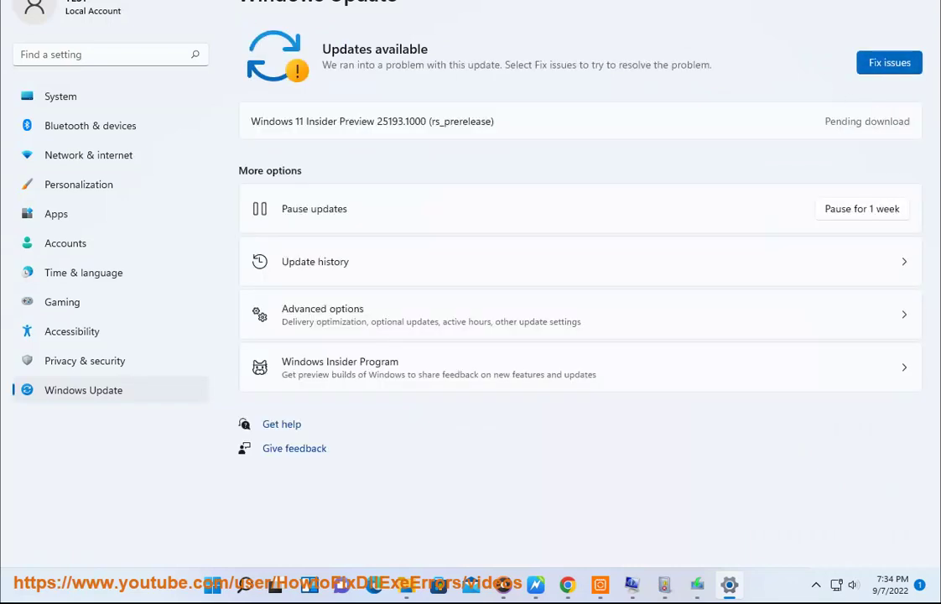
key("alt+F4")
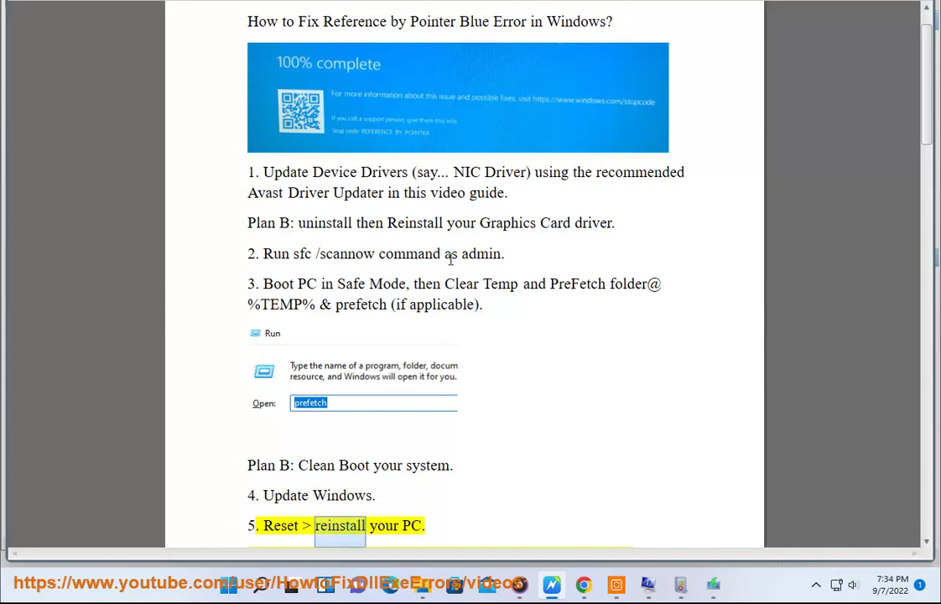
Start Reset this PC from Settings > System > Recovery with Keep my files and updates set to Not right now.
scroll(421, 274, "down", 1)
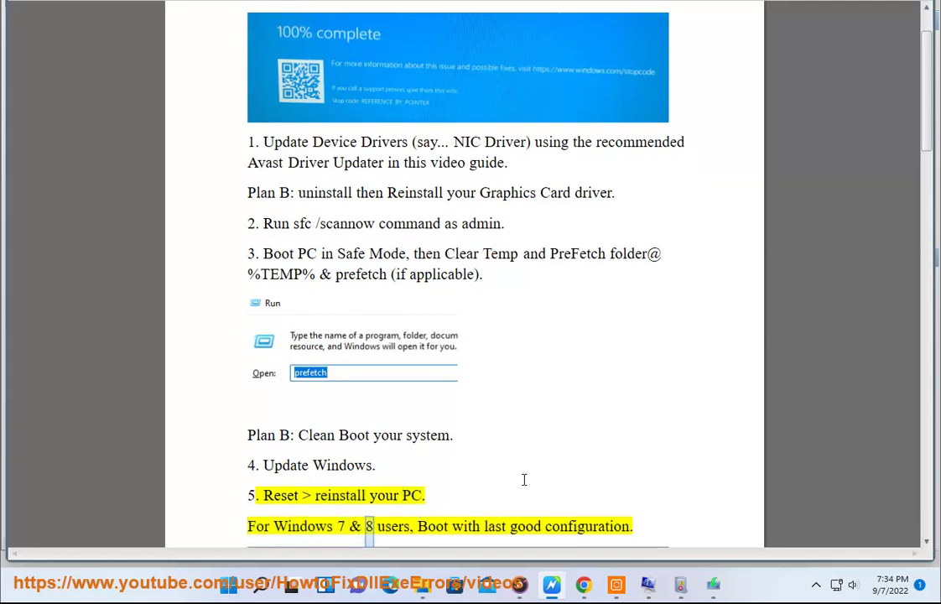
left_click(261, 587)
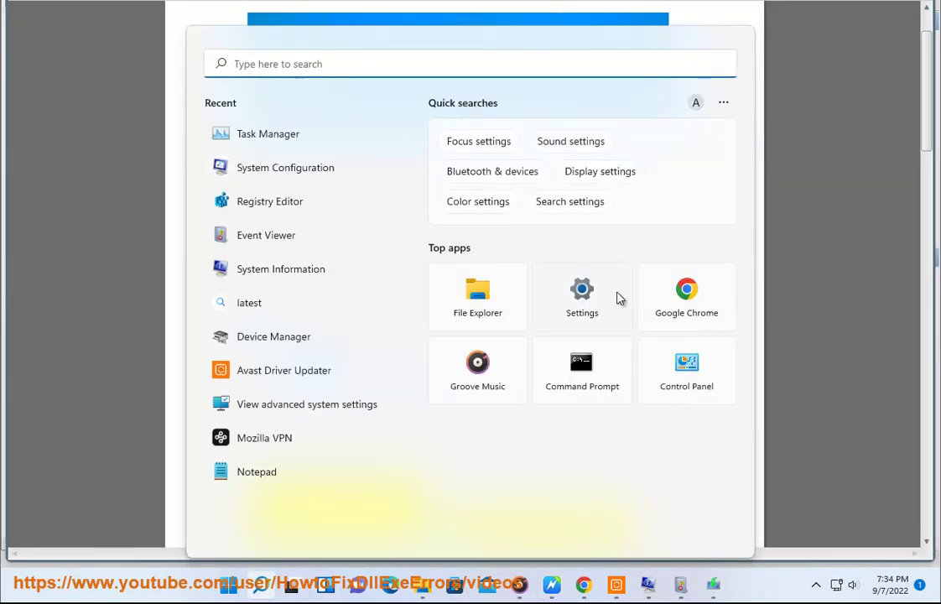
left_click(585, 295)
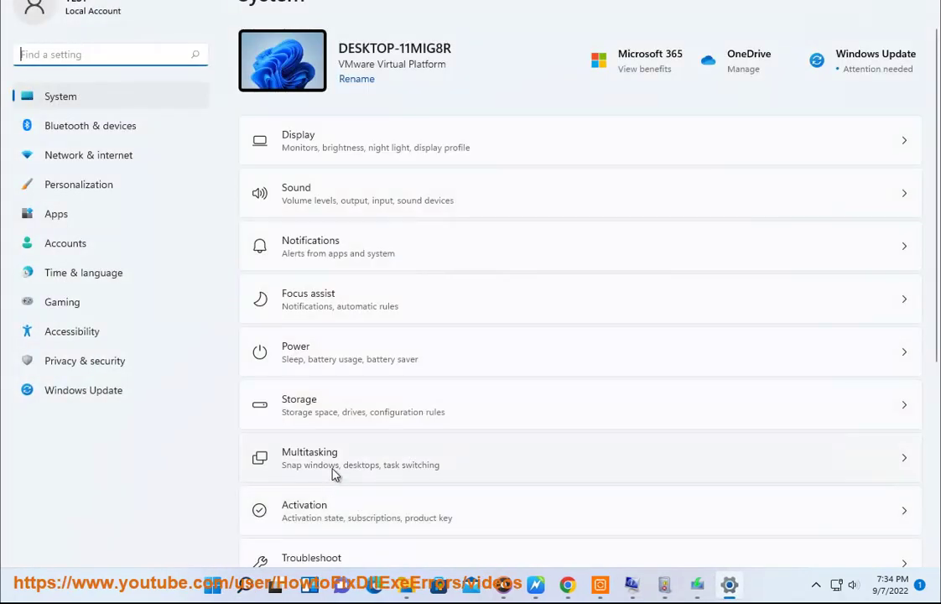
scroll(333, 541, "down", 2)
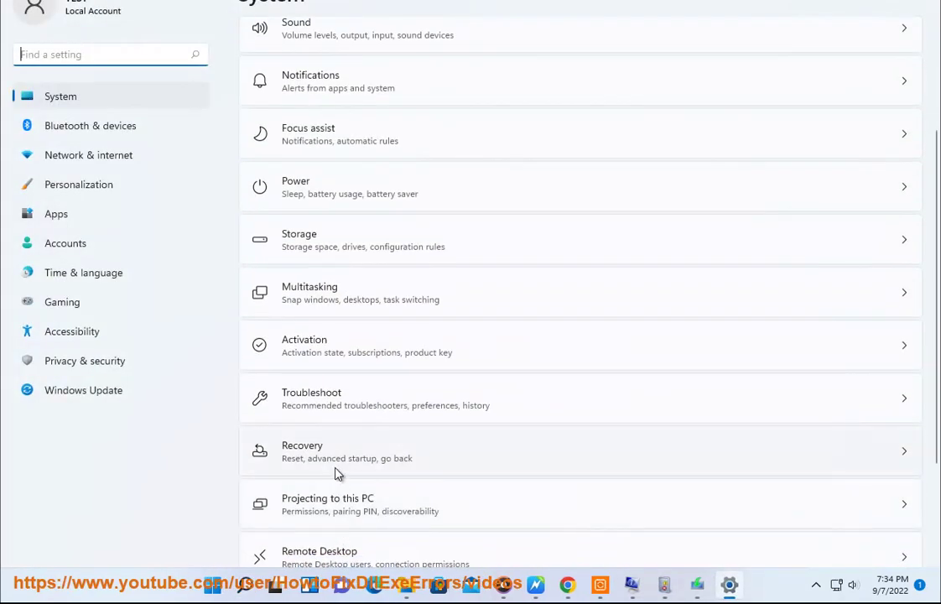
left_click(335, 463)
left_click(864, 178)
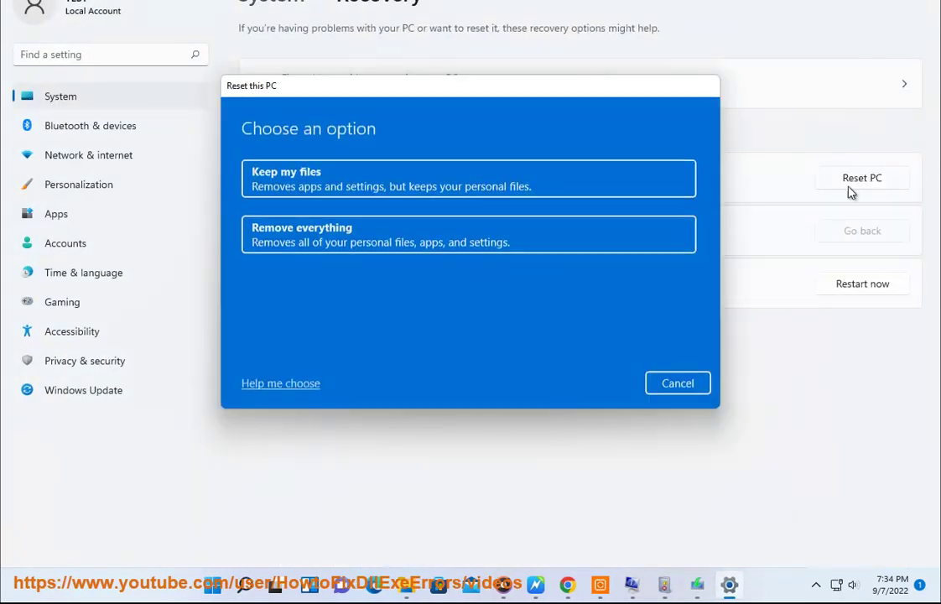
left_click(418, 172)
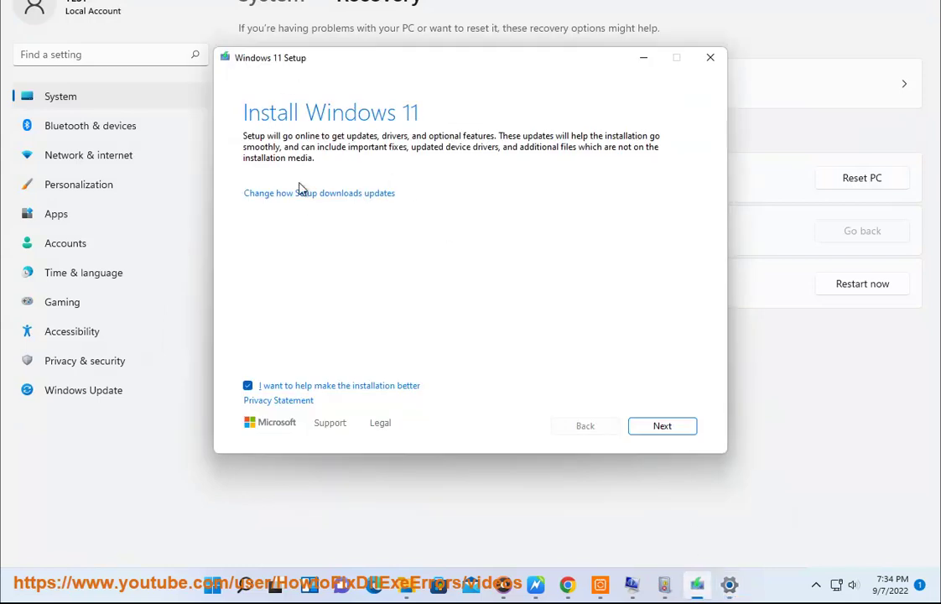
left_click(300, 190)
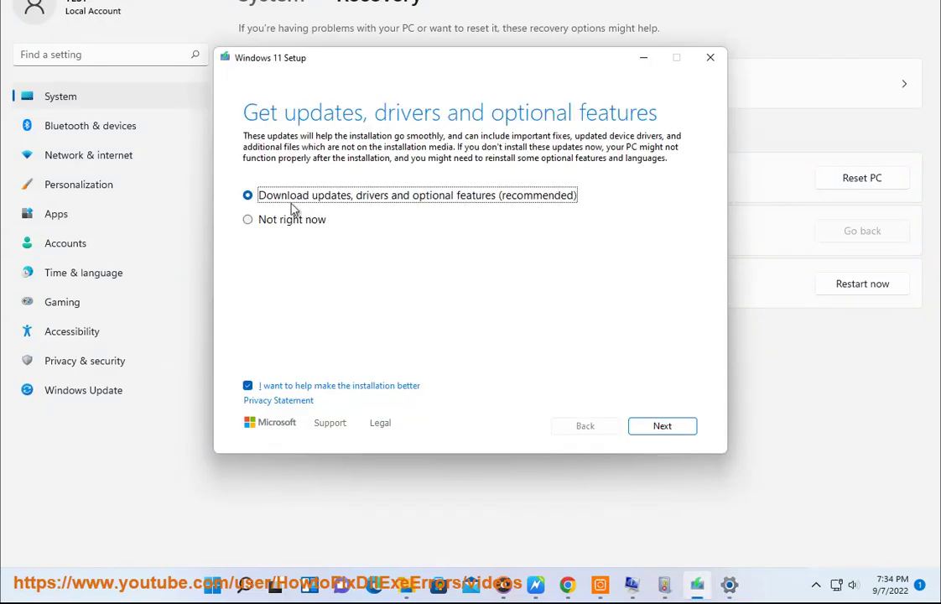
left_click(270, 220)
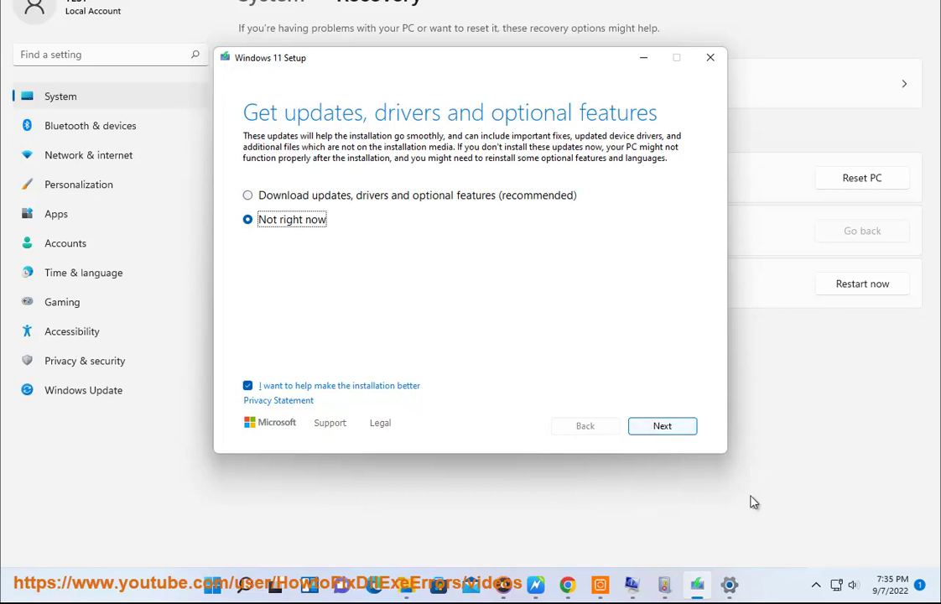
left_click(542, 586)
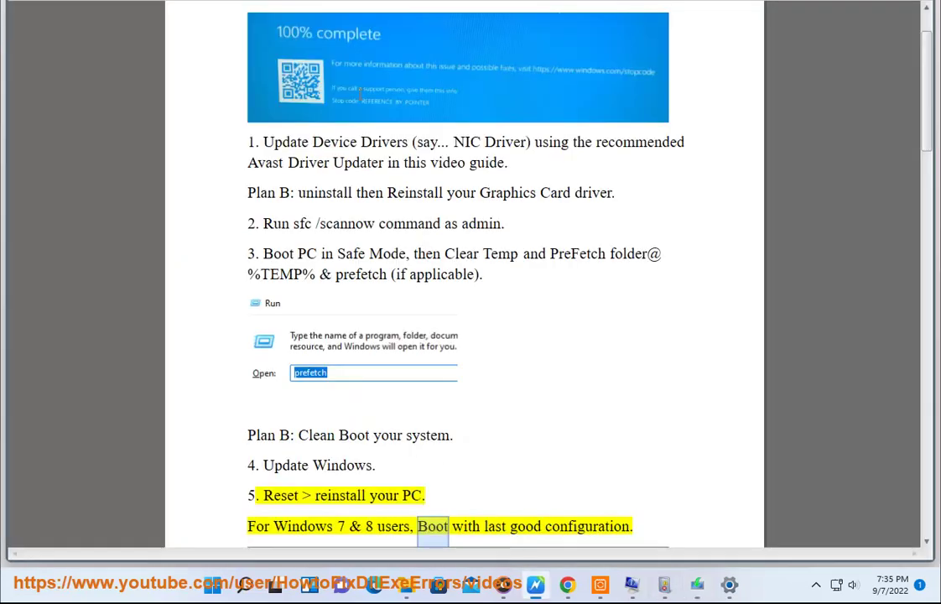
Scroll the guide to step 6, open Windows Memory Diagnostic via 'DIA', and cancel without testing.
scroll(529, 330, "down", 3)
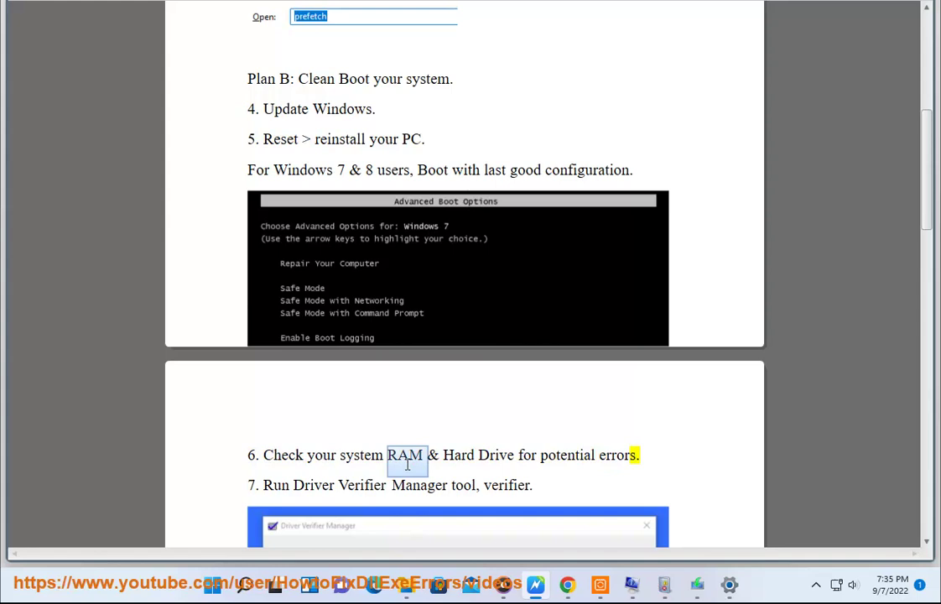
left_click(251, 591)
type("DIA")
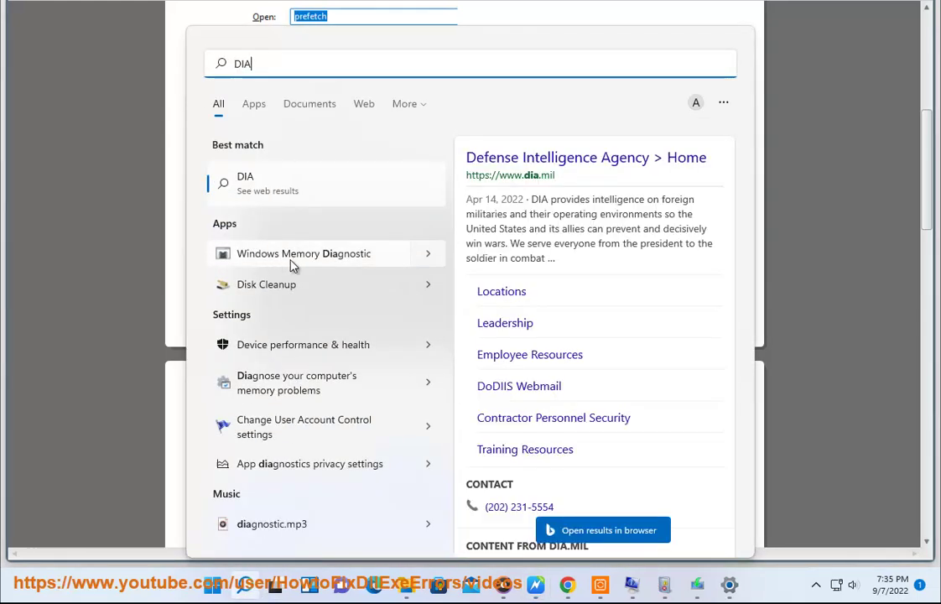
left_click(318, 260)
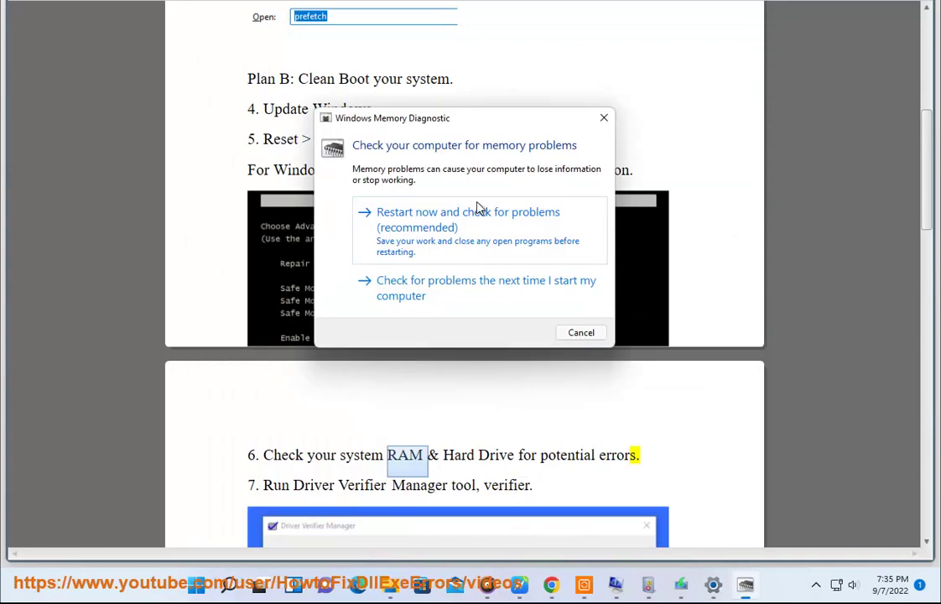
left_click(581, 333)
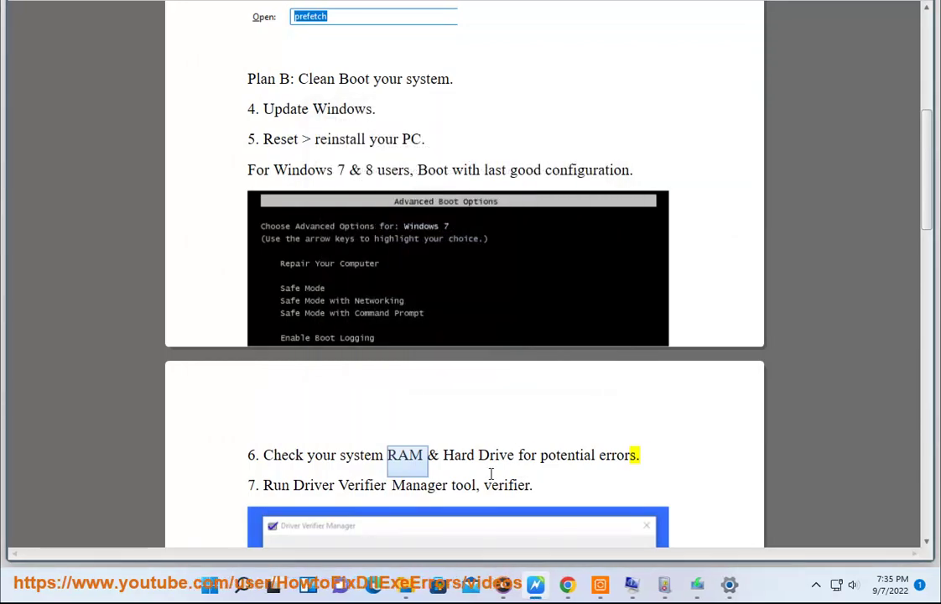
Run error checking on Local Disk (C:) from its Properties > Tools tab in This PC.
mouse_move(406, 584)
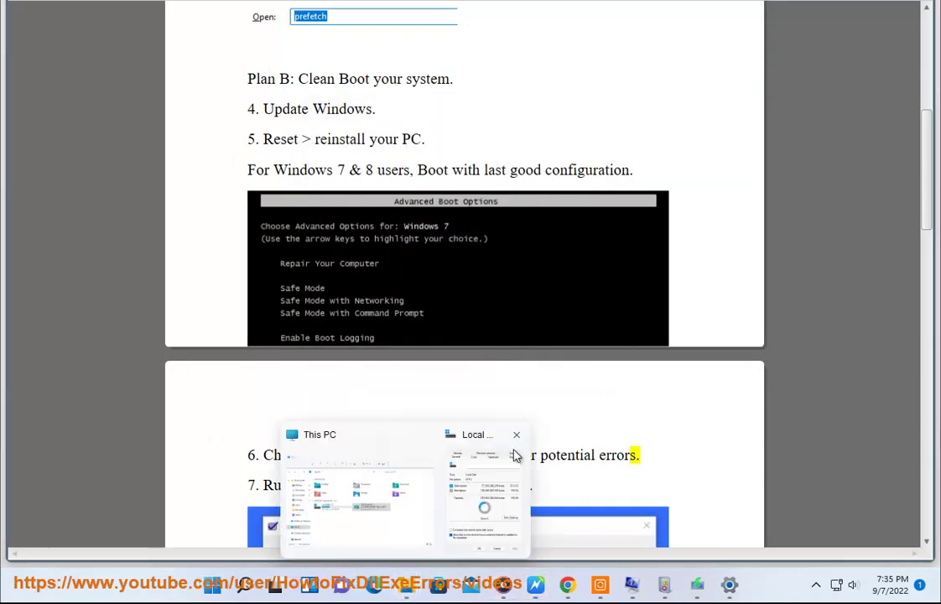
mouse_move(455, 481)
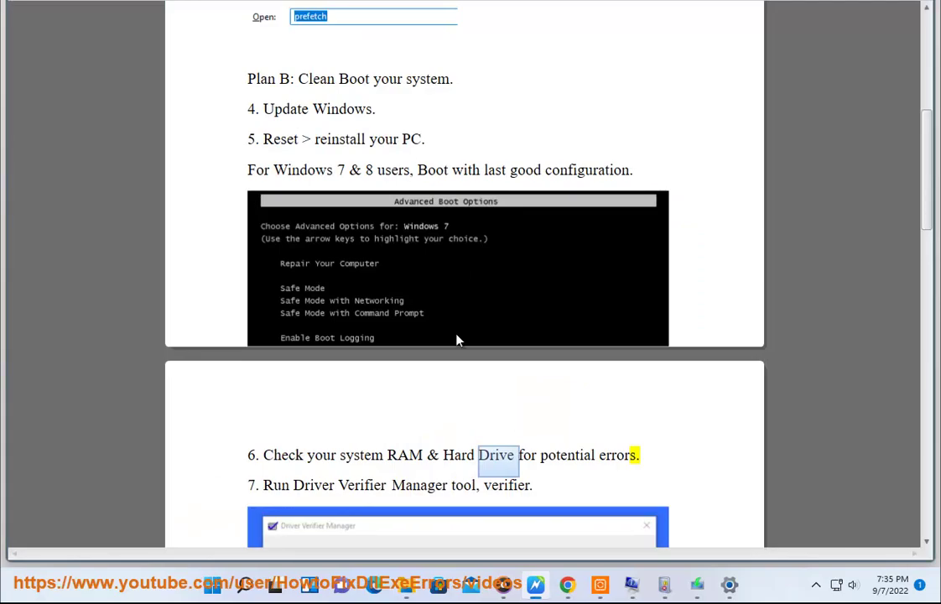
left_click(406, 584)
left_click(394, 327)
right_click(409, 333)
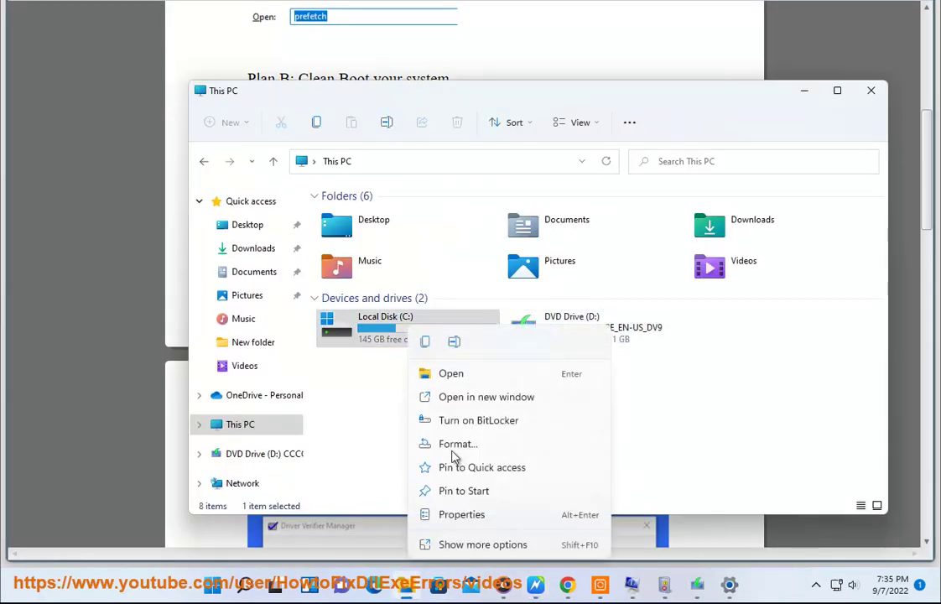
left_click(460, 514)
left_click(506, 241)
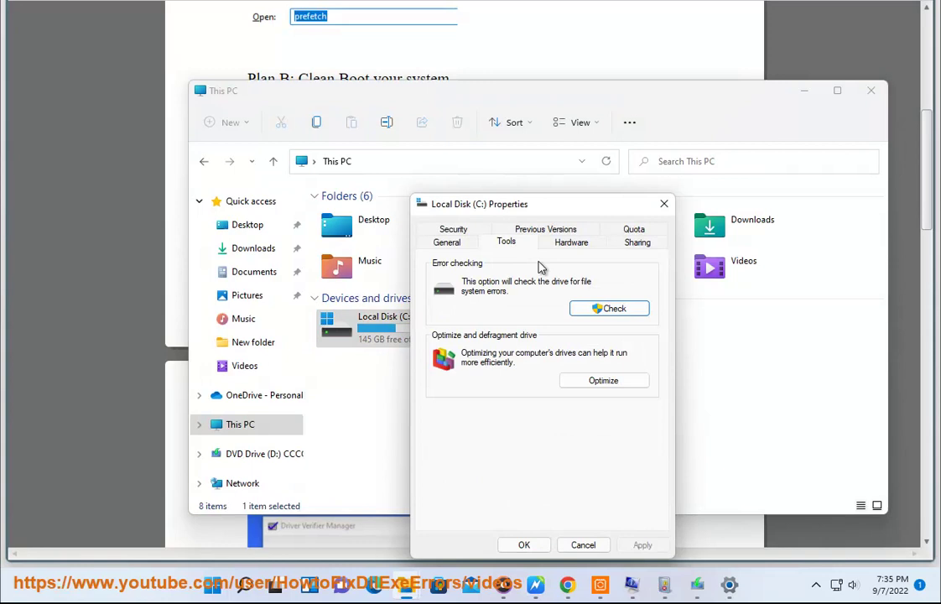
left_click(609, 311)
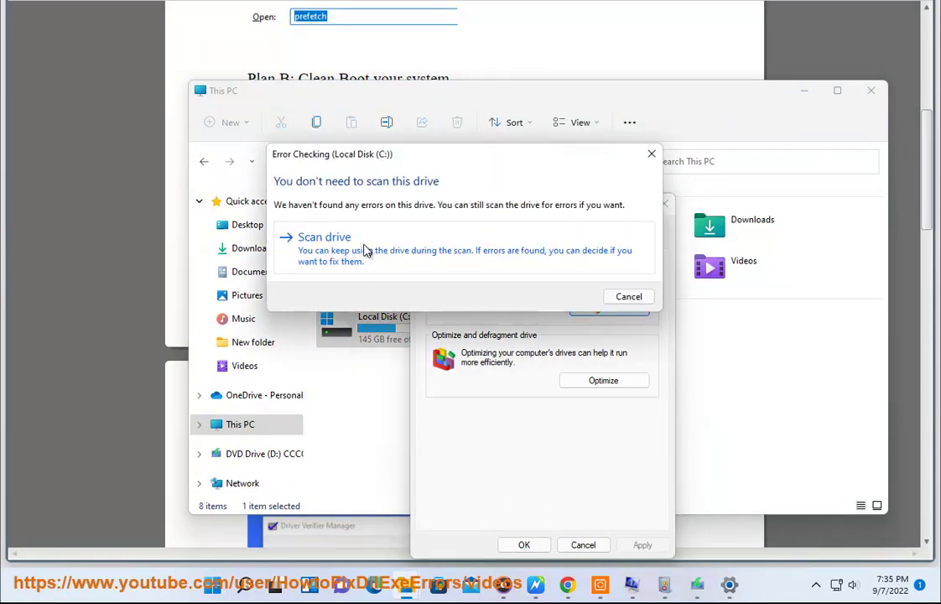
Dismiss the no-errors result, close the properties and This PC, and bring Chrome's results back.
left_click(629, 297)
left_click(665, 204)
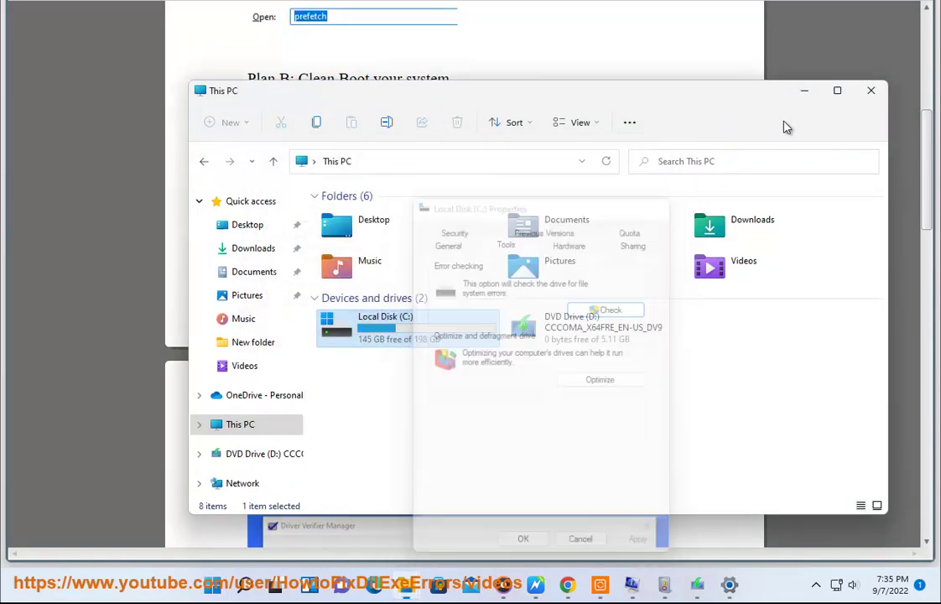
left_click(871, 90)
left_click(568, 584)
Replace the Chrome search with 'hardware ERROR CHECKER', skim the results, then minimize Chrome.
left_click_drag(367, 121, 115, 156)
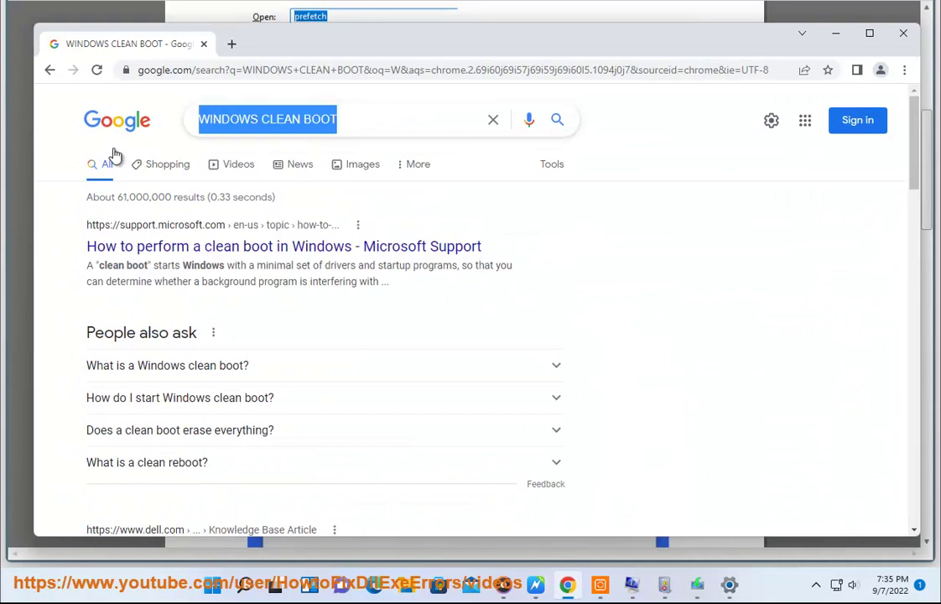
type("HARD")
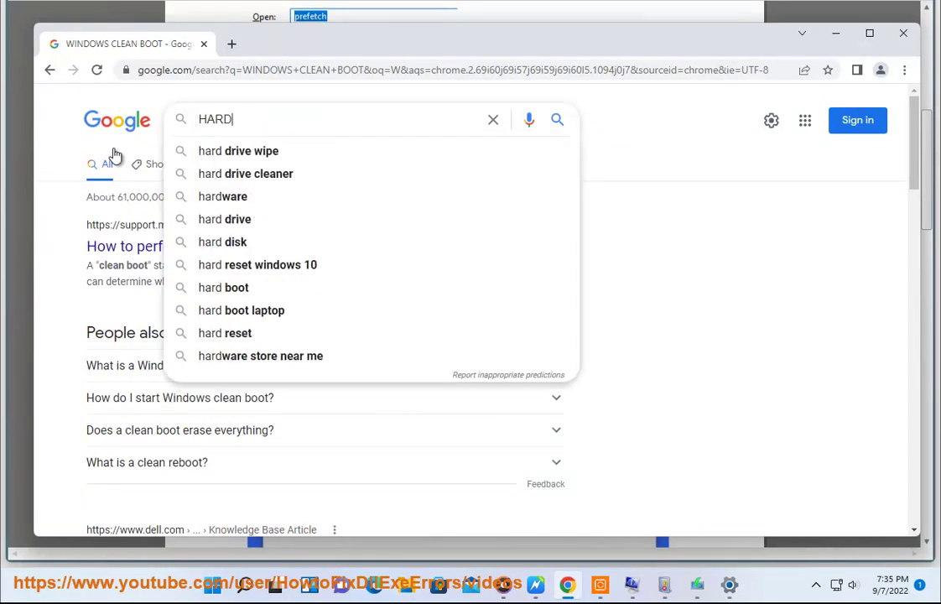
key("Down")
key("Down")
key("Down")
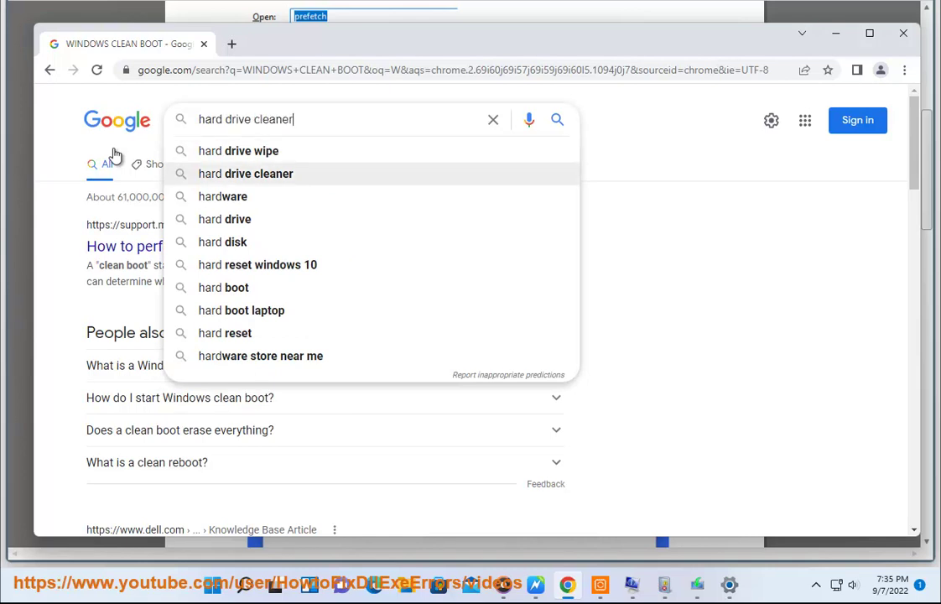
type("ERROR")
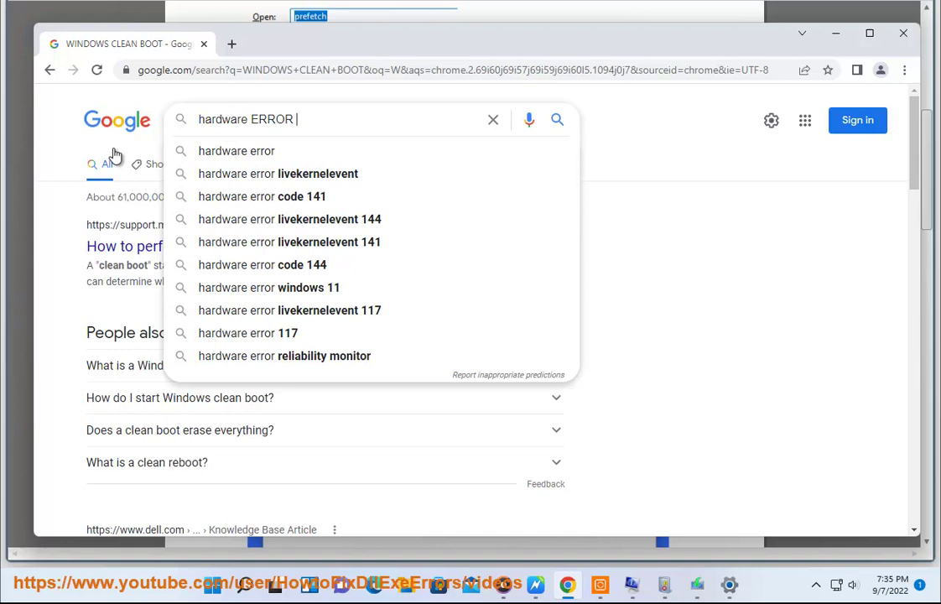
type(" CHECKER")
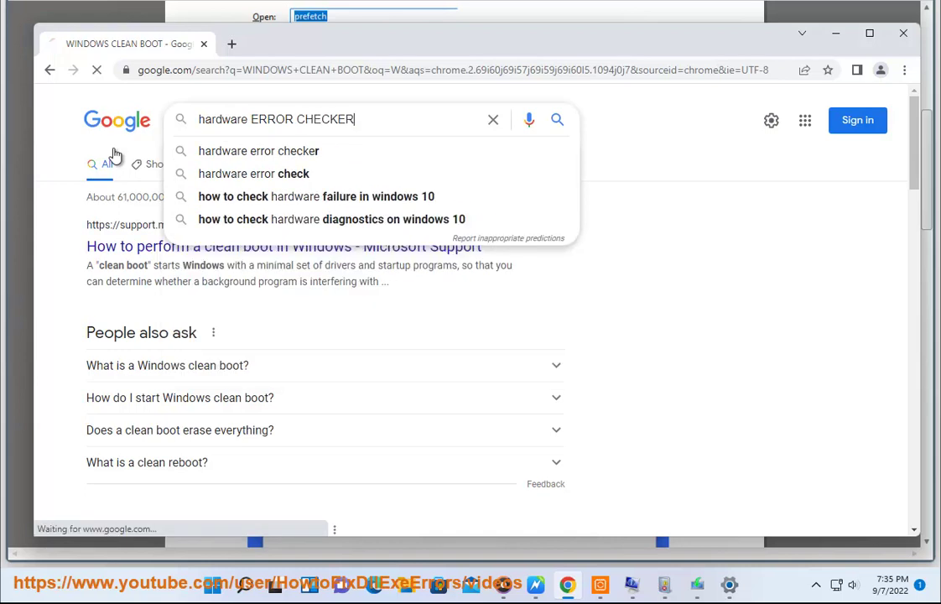
key("Return")
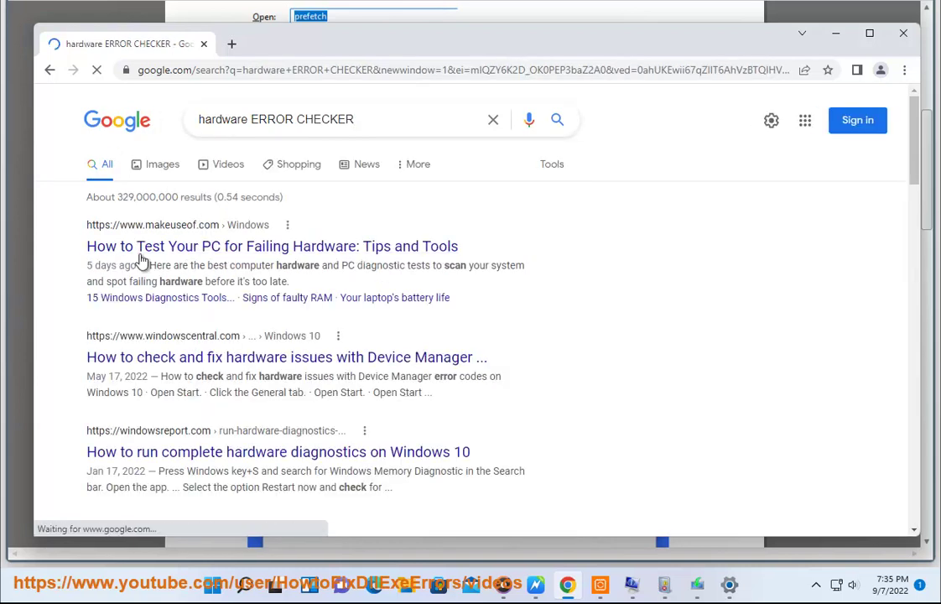
scroll(251, 260, "down", 2)
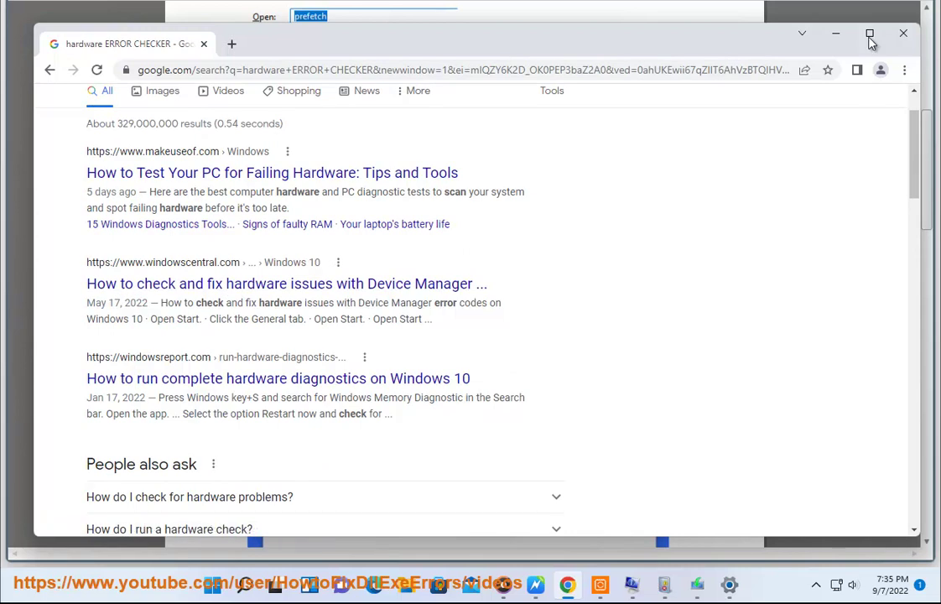
left_click(835, 33)
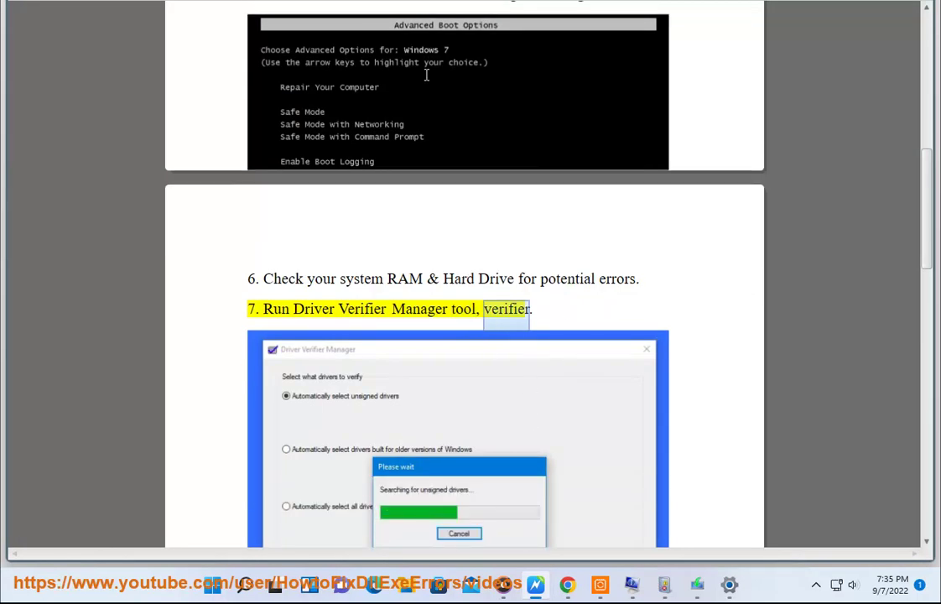
Run verifier as administrator, continue with standard settings to the driver-selection page, try its options, then cancel.
left_click(503, 176)
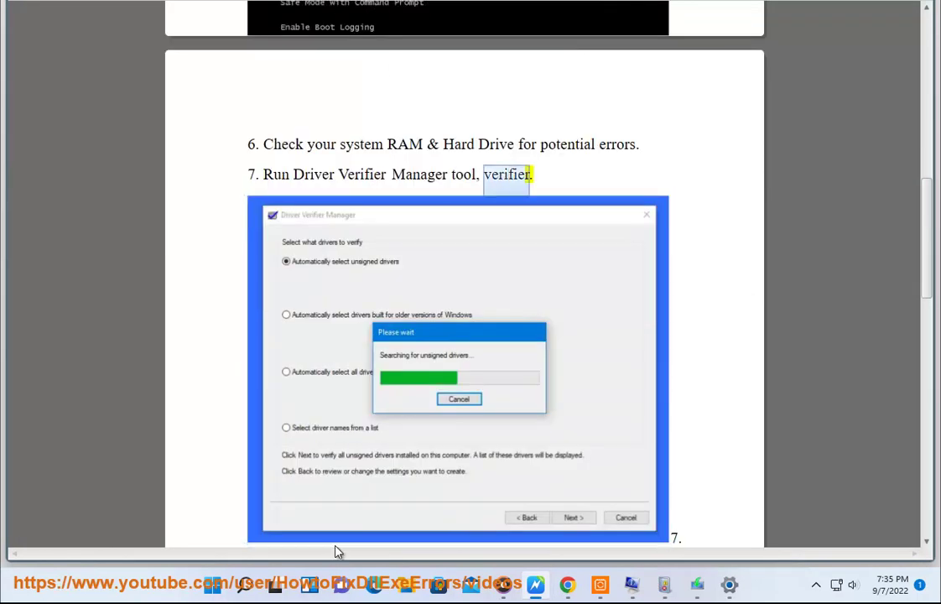
left_click(244, 587)
type("verifier")
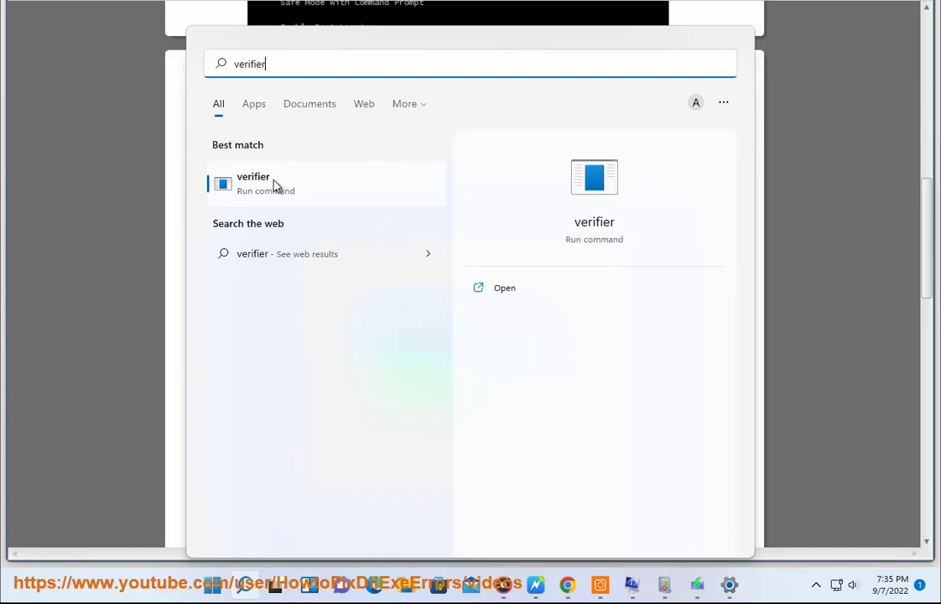
left_click(275, 186)
left_click(393, 373)
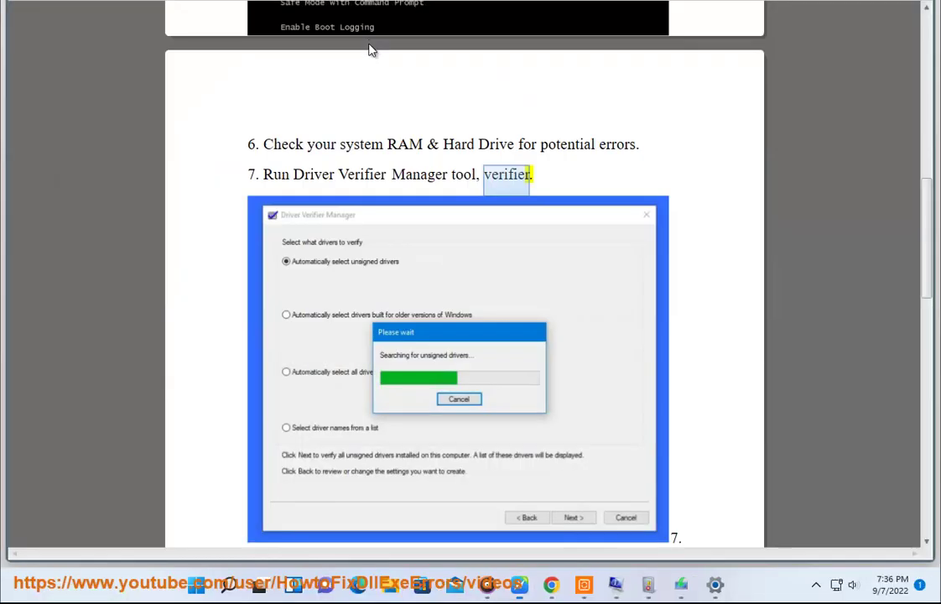
left_click_drag(352, 77, 495, 88)
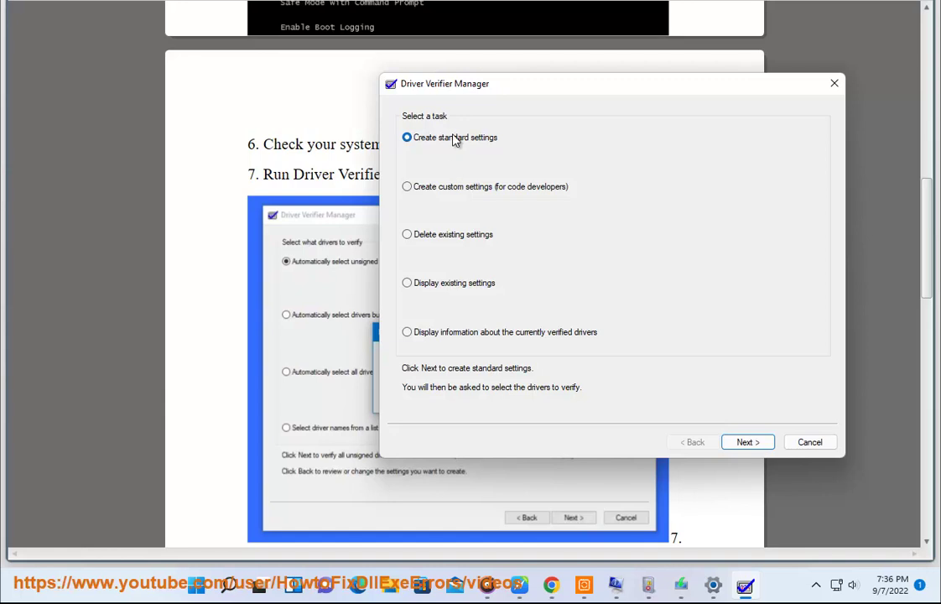
left_click(742, 442)
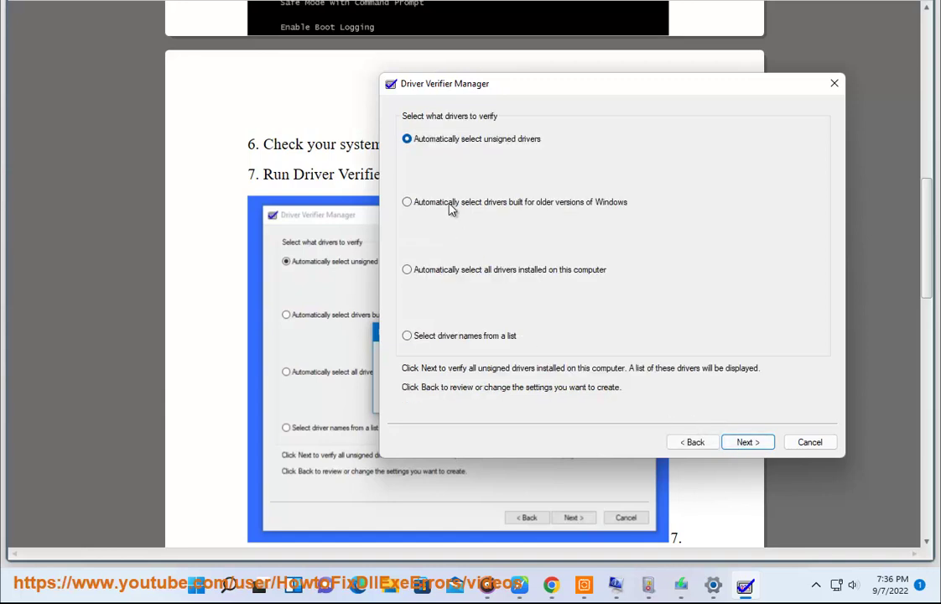
left_click(478, 203)
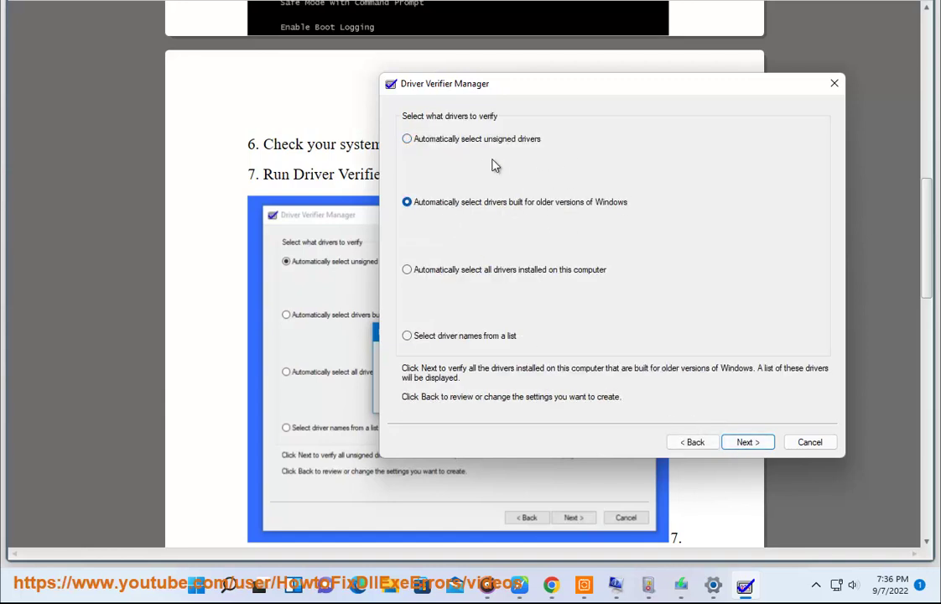
left_click(407, 139)
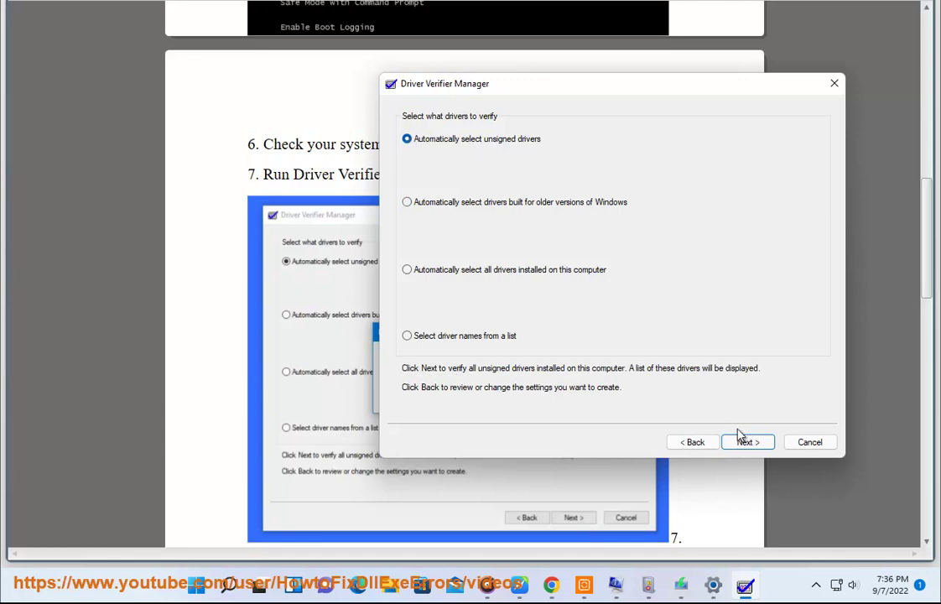
left_click(804, 442)
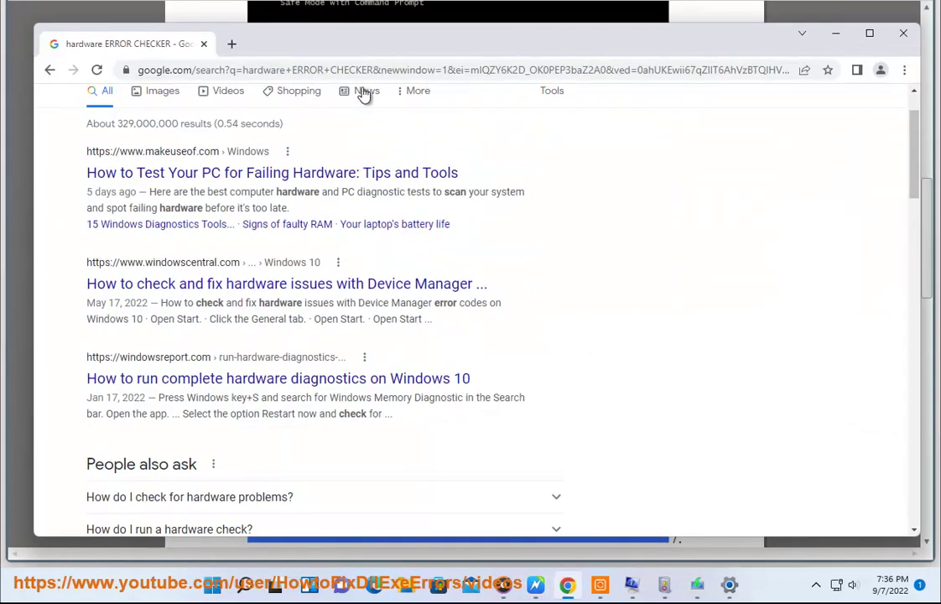
Search Google for 'HOW TO USE verifier' and highlight Microsoft's Use Driver Verifier to identify issues result.
scroll(336, 218, "up", 1)
left_click_drag(384, 117, 76, 132)
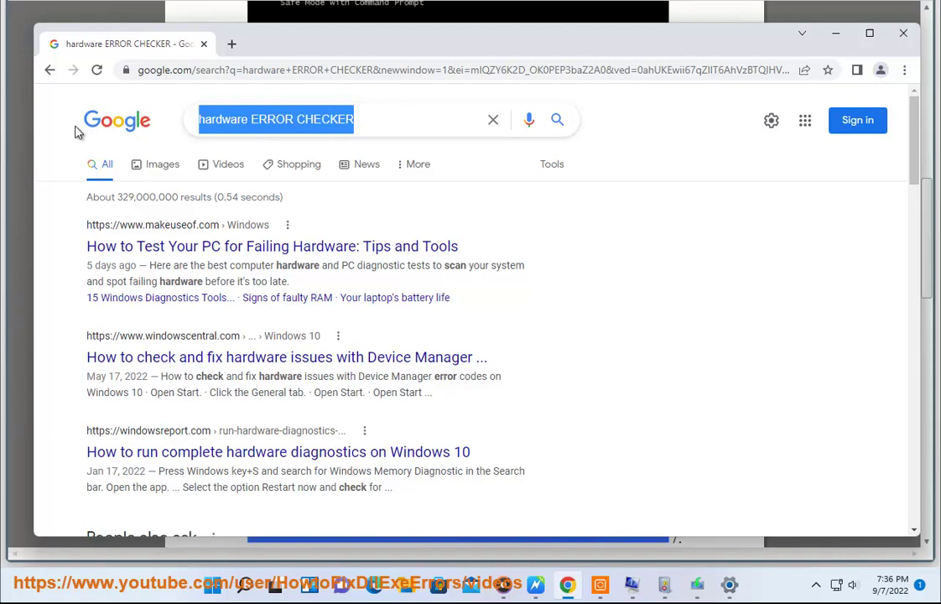
type("HOW TO USE ")
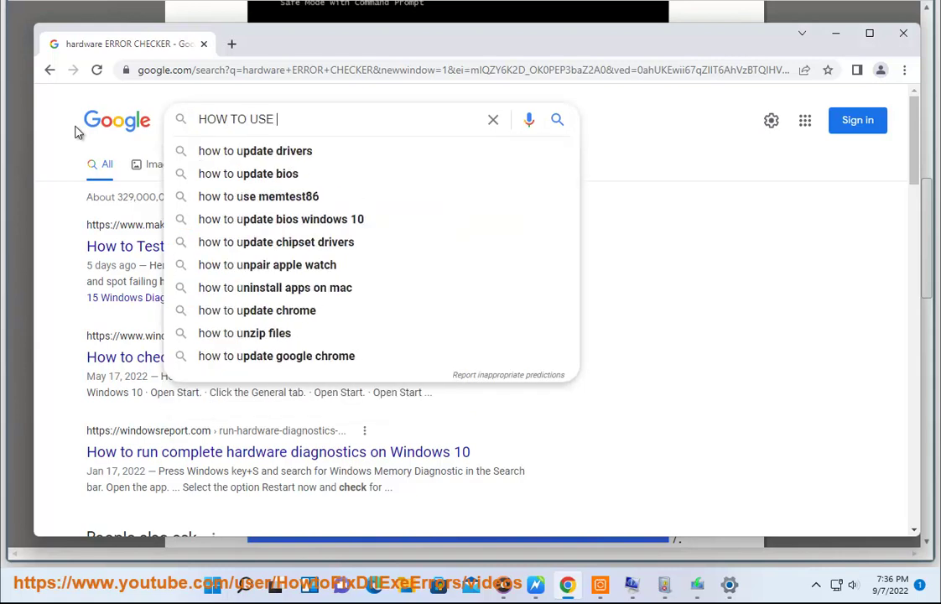
type("verifier")
key("Return")
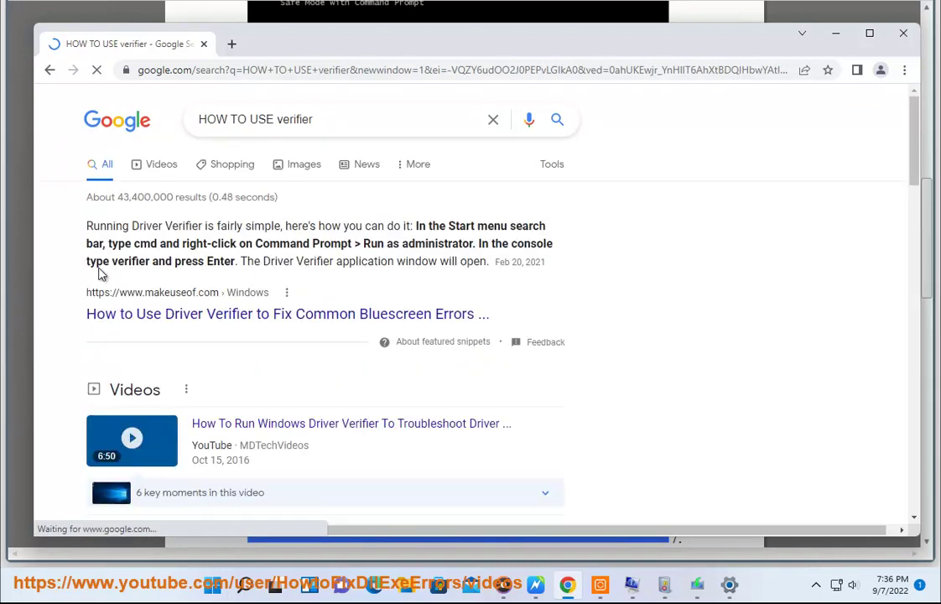
scroll(243, 278, "down", 8)
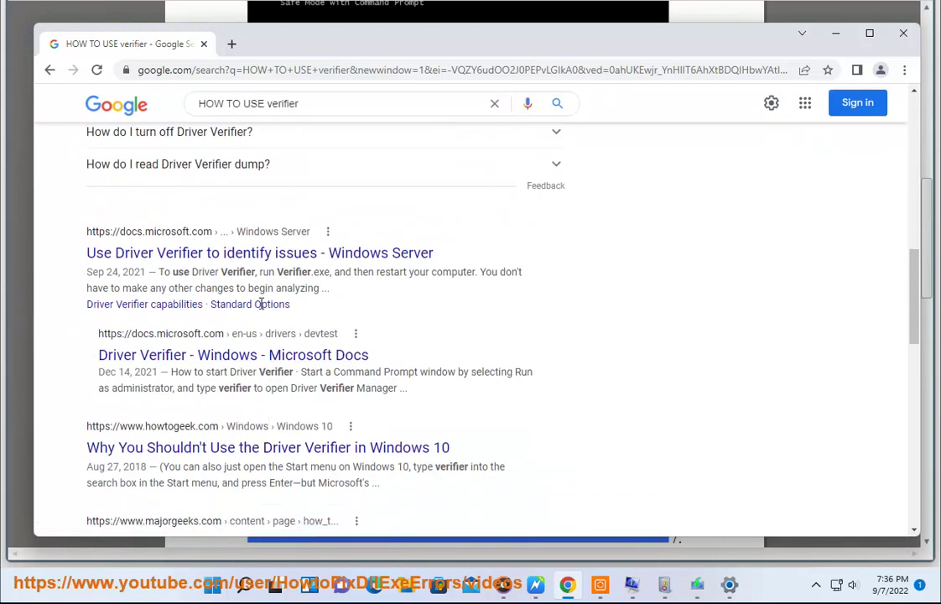
left_click_drag(292, 304, 78, 243)
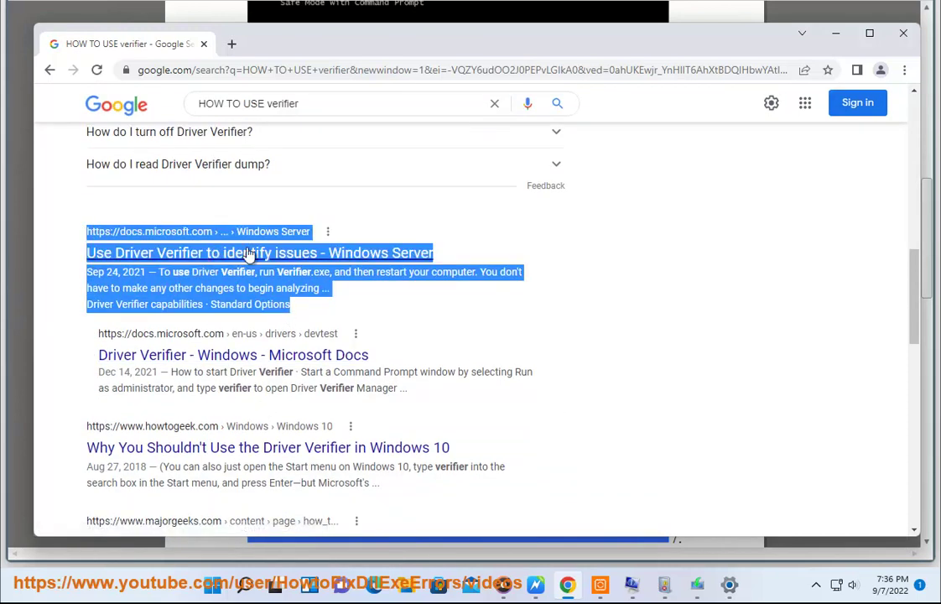
Hide Chrome and scroll the guide document down to step 7, the CHKDSK step.
left_click(839, 35)
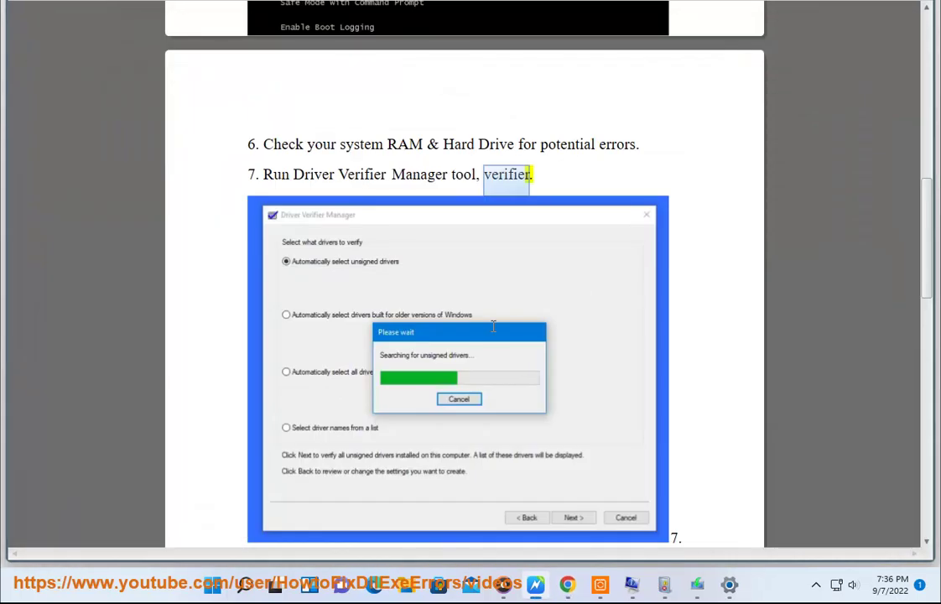
scroll(632, 370, "down", 3)
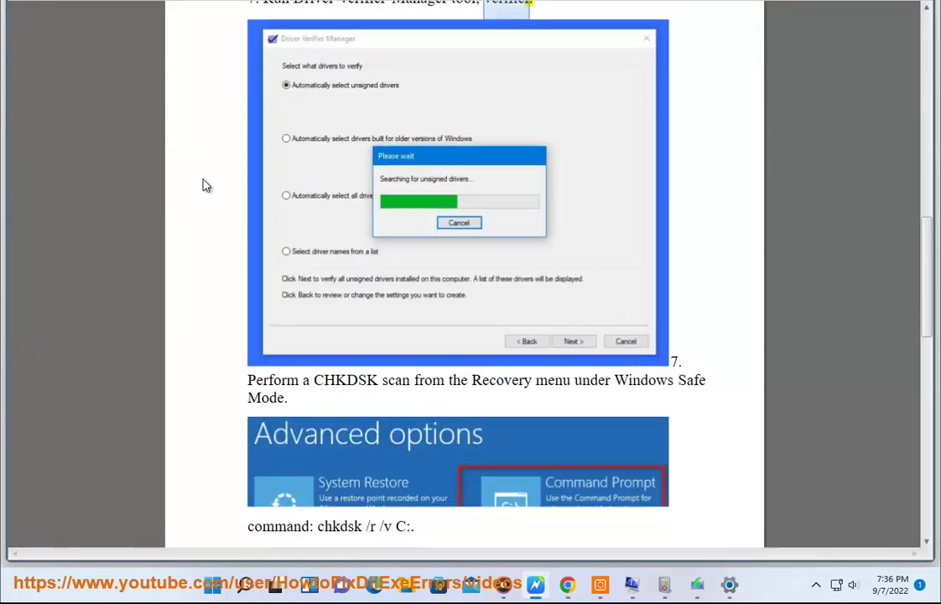
scroll(643, 384, "down", 1)
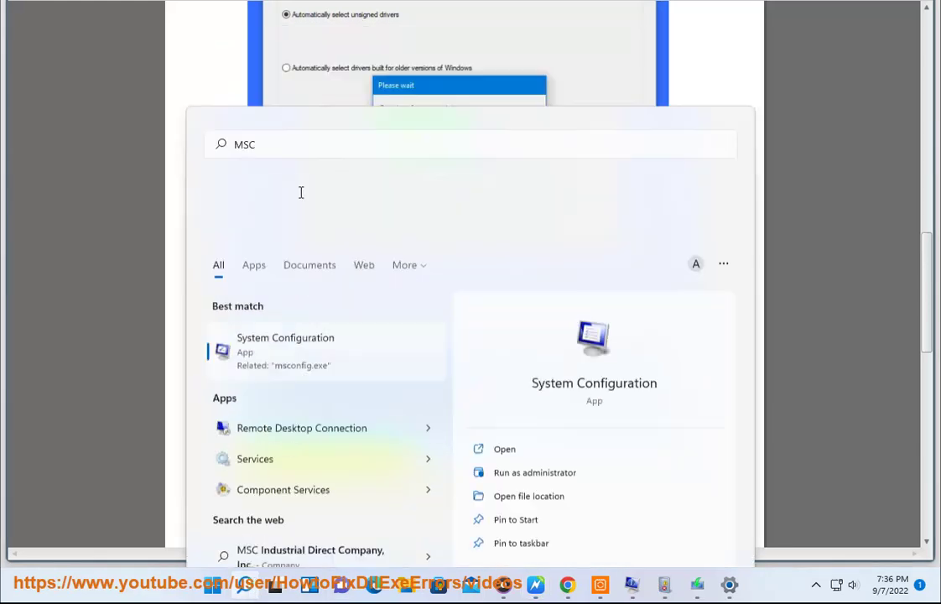
Review Safe boot (Minimal) on System Configuration's Boot tab, then cancel without applying.
left_click(315, 145)
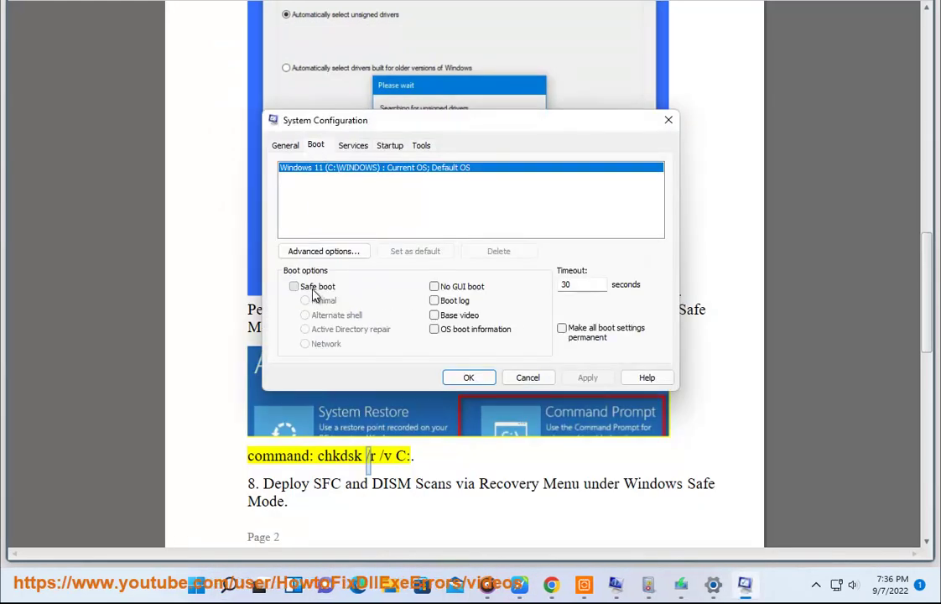
left_click(293, 287)
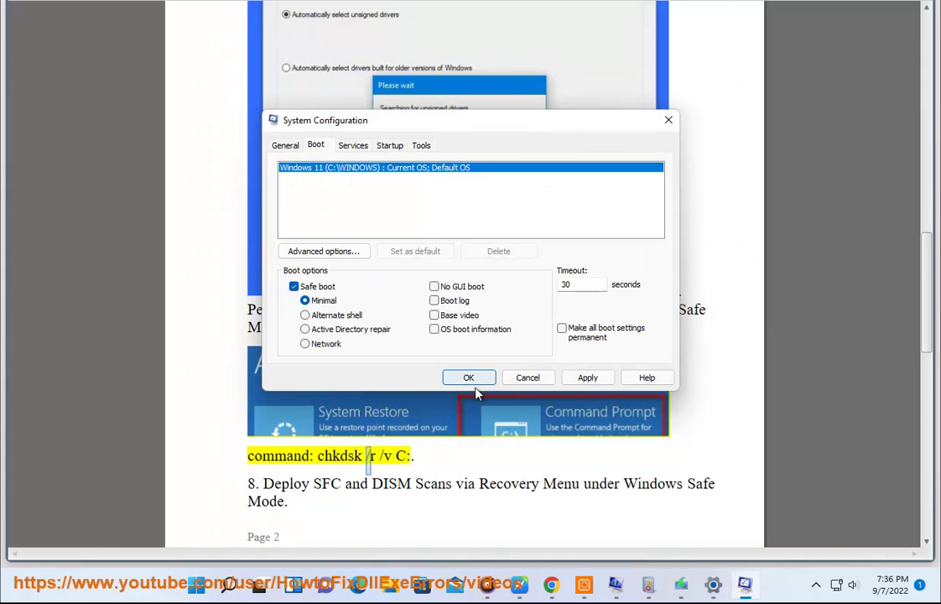
left_click(526, 379)
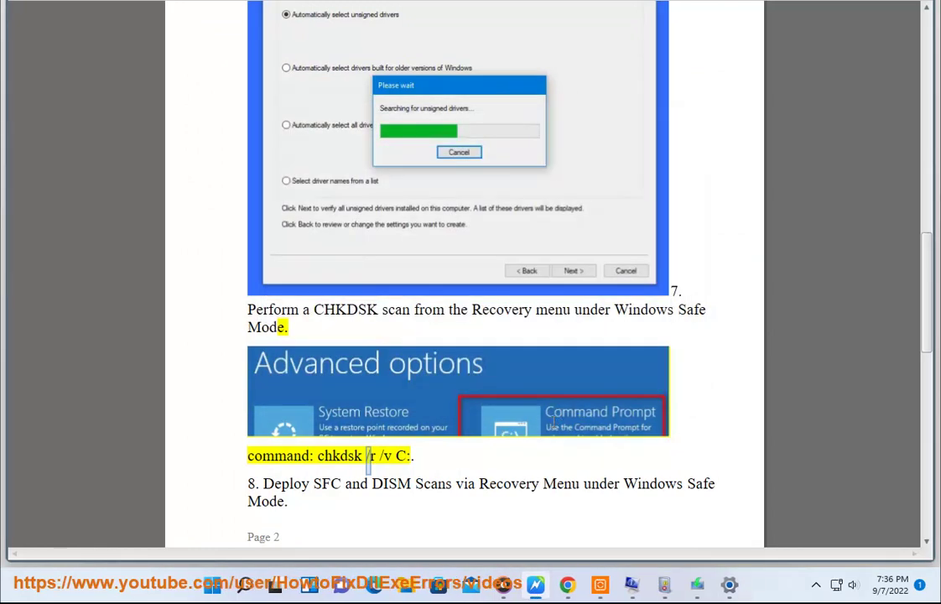
Launch Command Prompt, move it to the right of the guide, and type the CHKDSK command.
left_click(244, 584)
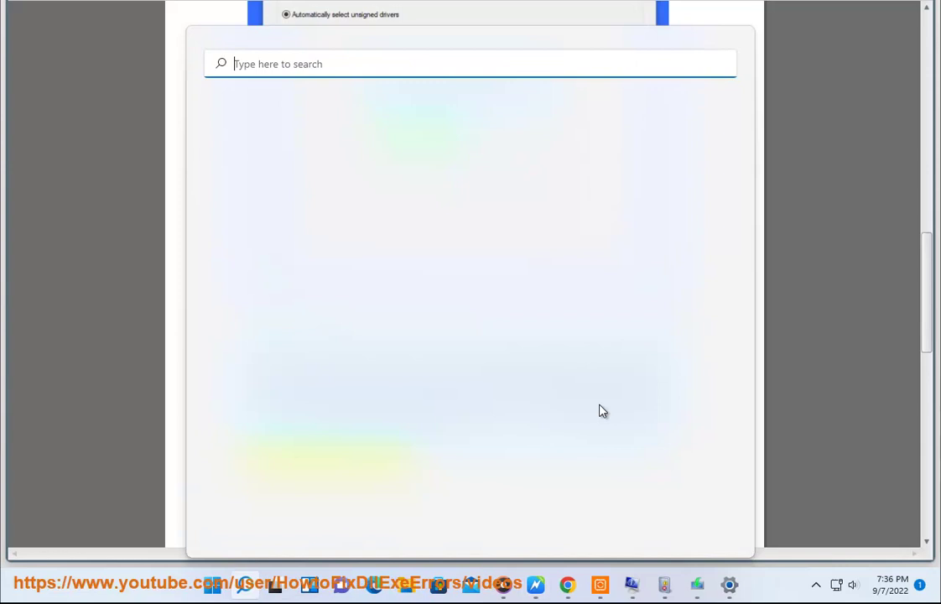
left_click(582, 366)
left_click_drag(395, 74, 704, 67)
type("CHK....")
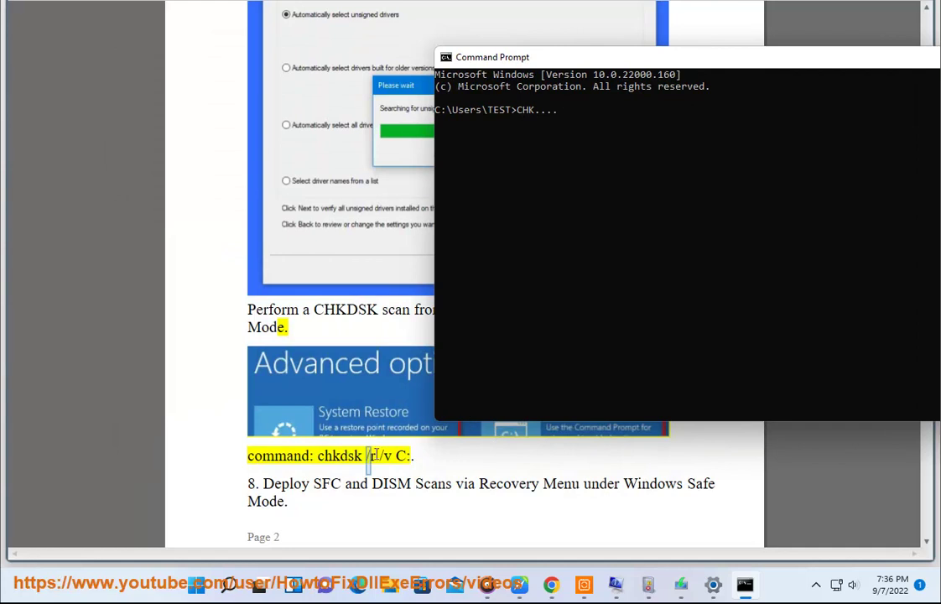
Scroll the guide further, type the SFC command unrun in Command Prompt, and return to the guide.
key("alt+Tab")
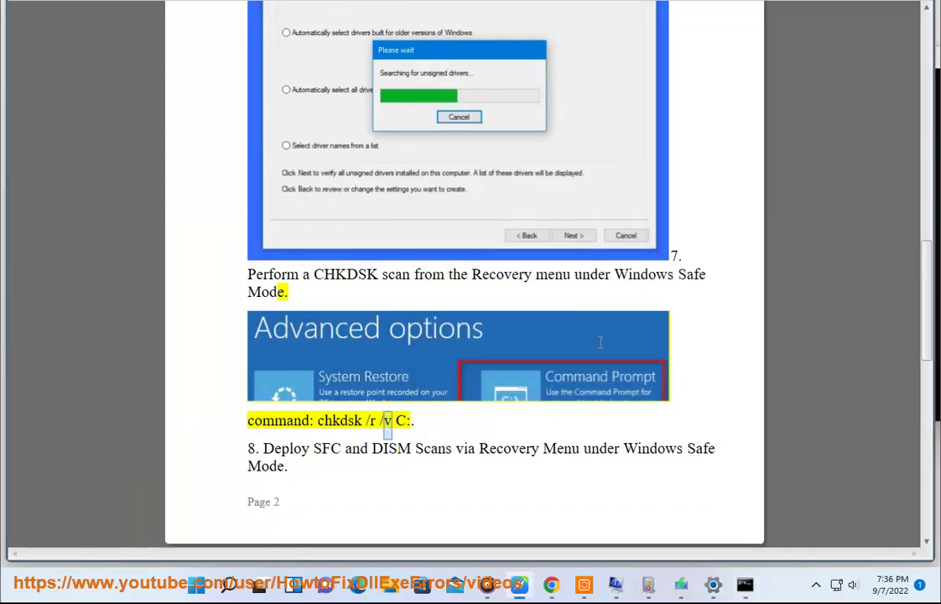
scroll(601, 340, "down", 1)
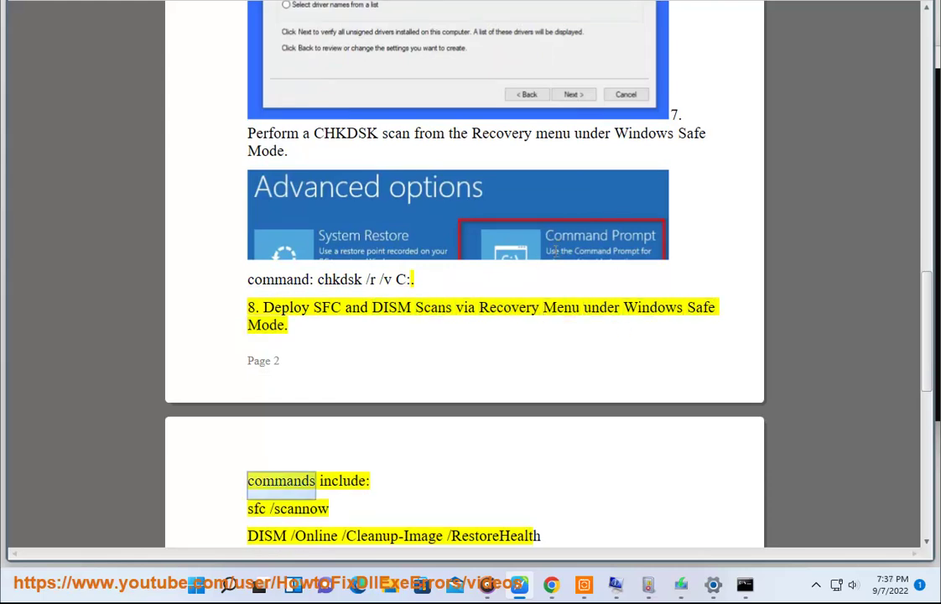
left_click(754, 585)
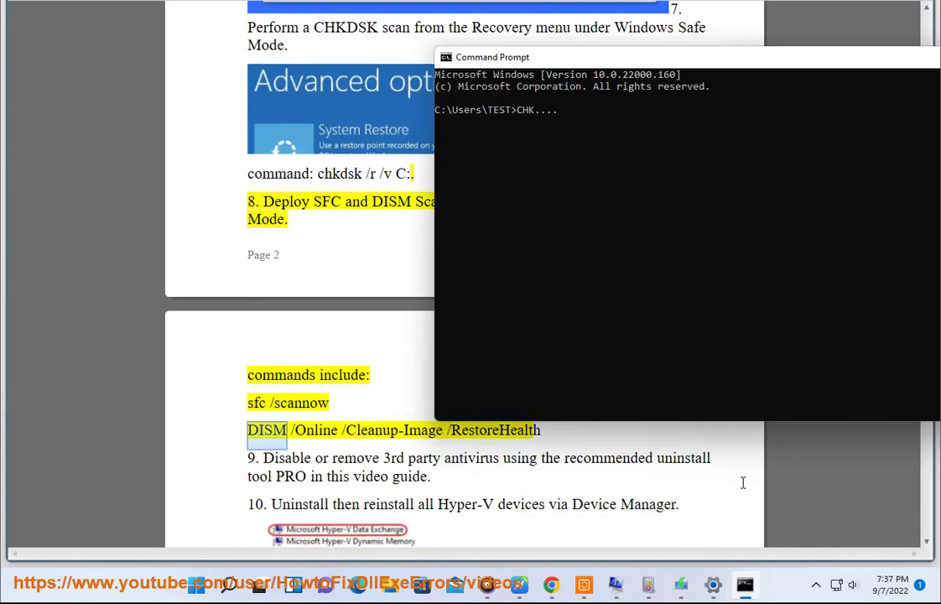
type("S")
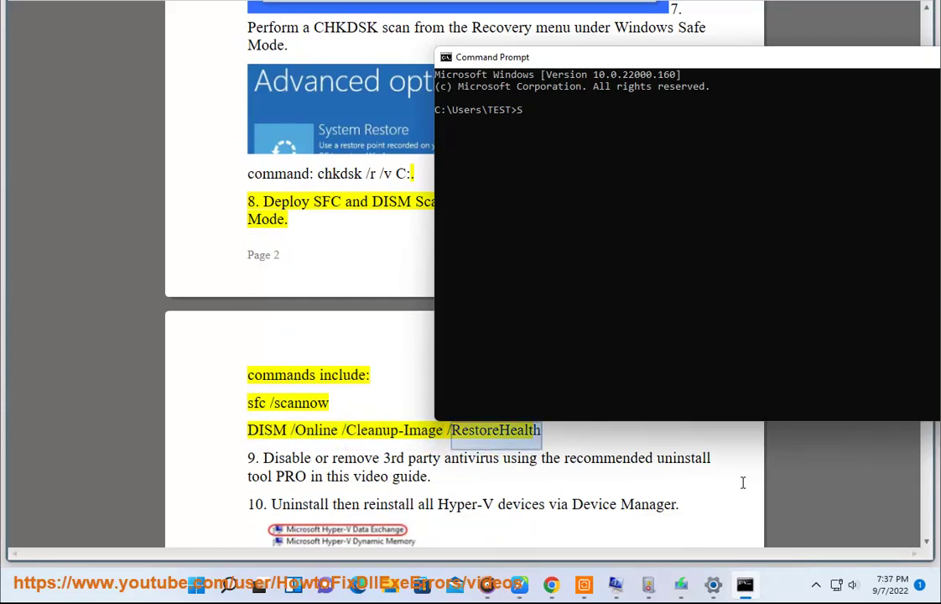
type("FC.....")
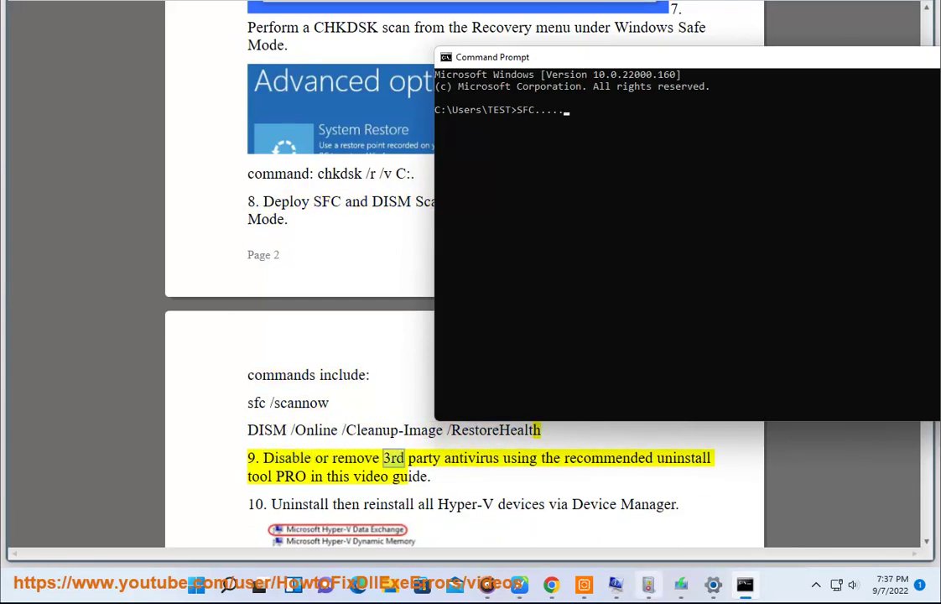
left_click(410, 454)
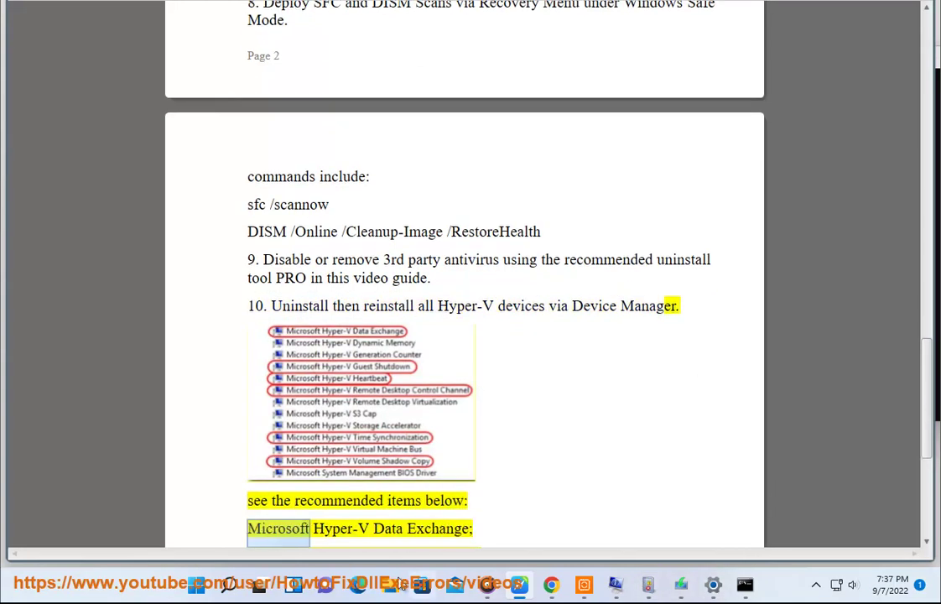
Open Device Manager via the 'DV' search, place it beside the guide, and expand System devices.
left_click(228, 585)
type("DV")
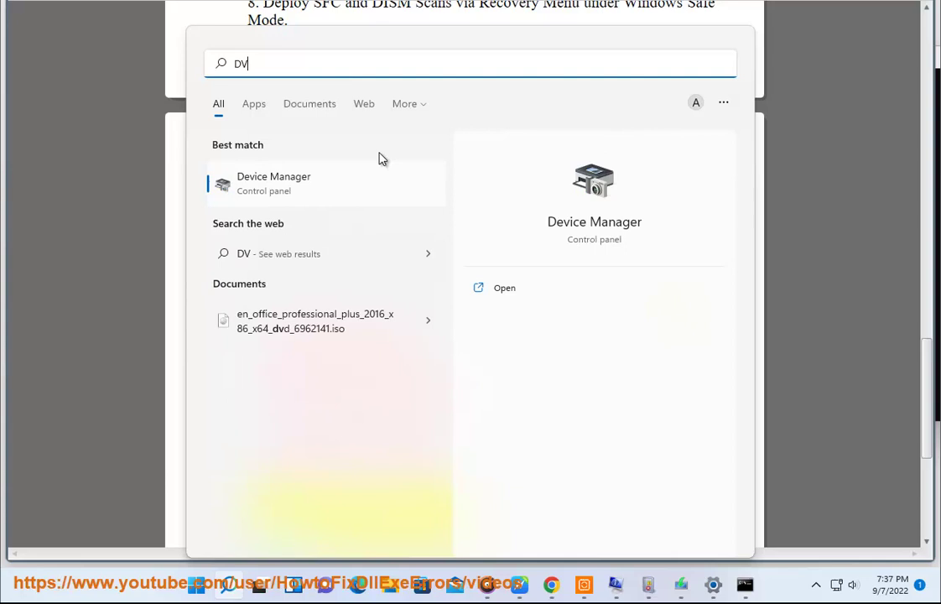
left_click(329, 187)
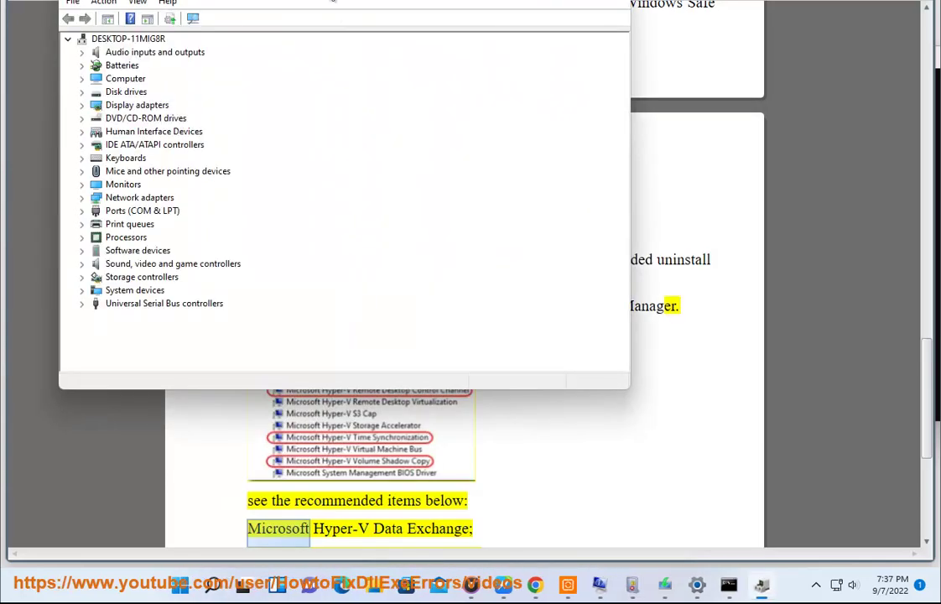
left_click_drag(333, 2, 796, 93)
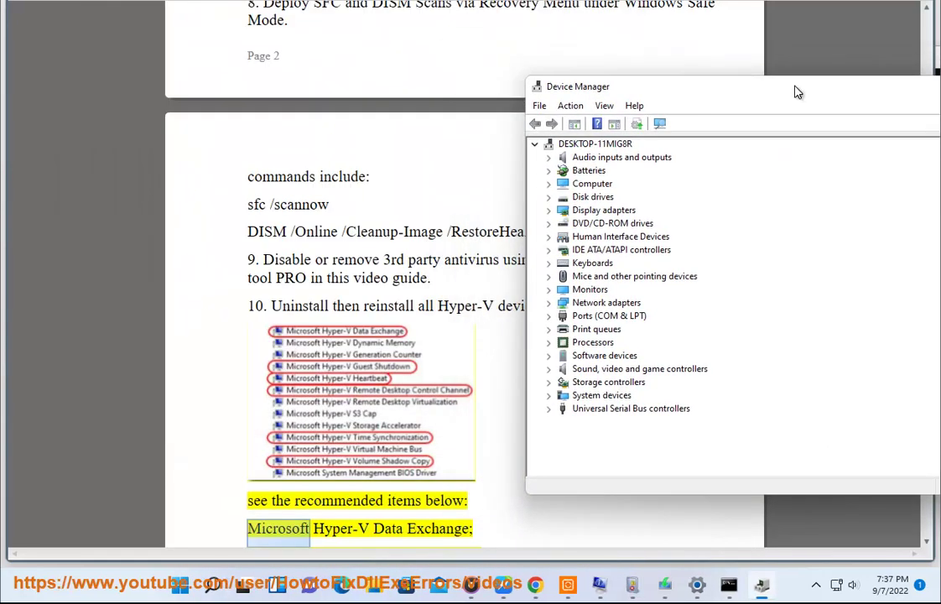
left_click(559, 398)
left_click(549, 396)
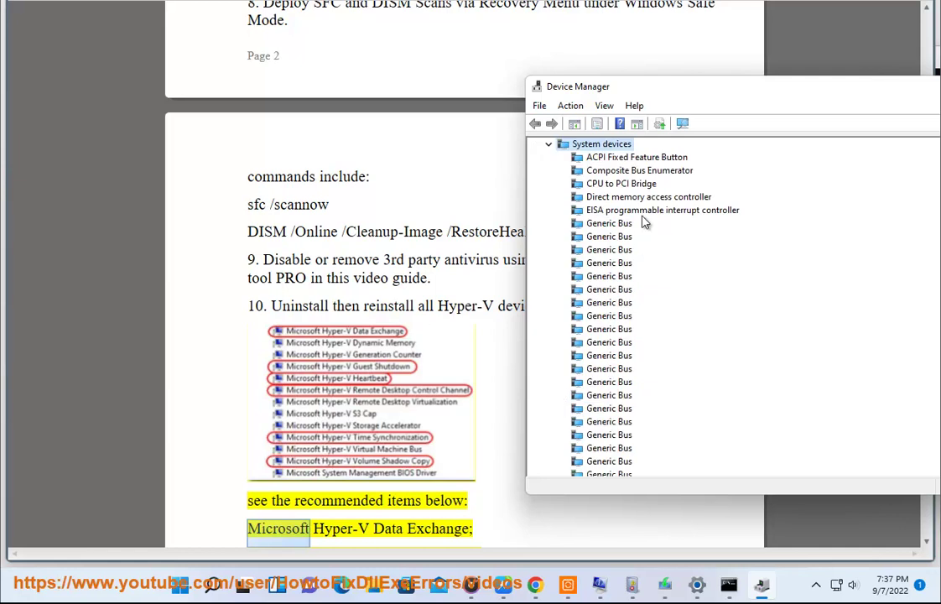
Inspect the Hyper-V Virtualization Infrastructure Driver's actions, then scroll the guide to its recommended Hyper-V devices.
scroll(629, 384, "down", 8)
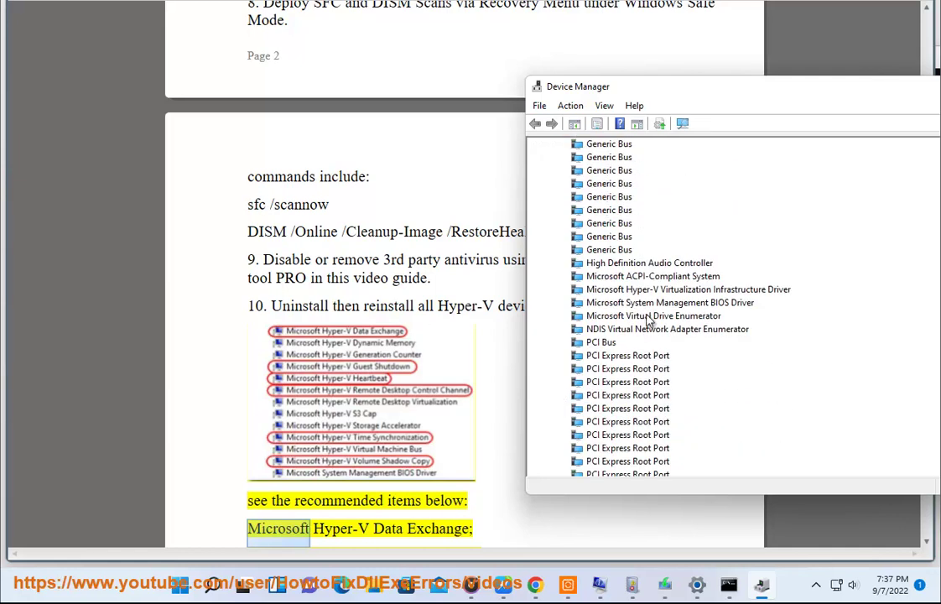
left_click(646, 290)
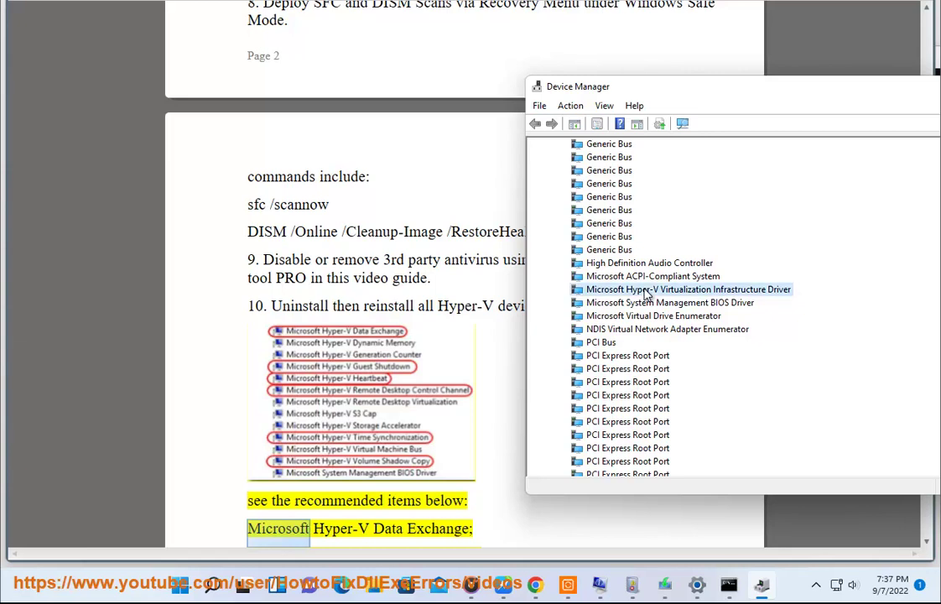
right_click(650, 292)
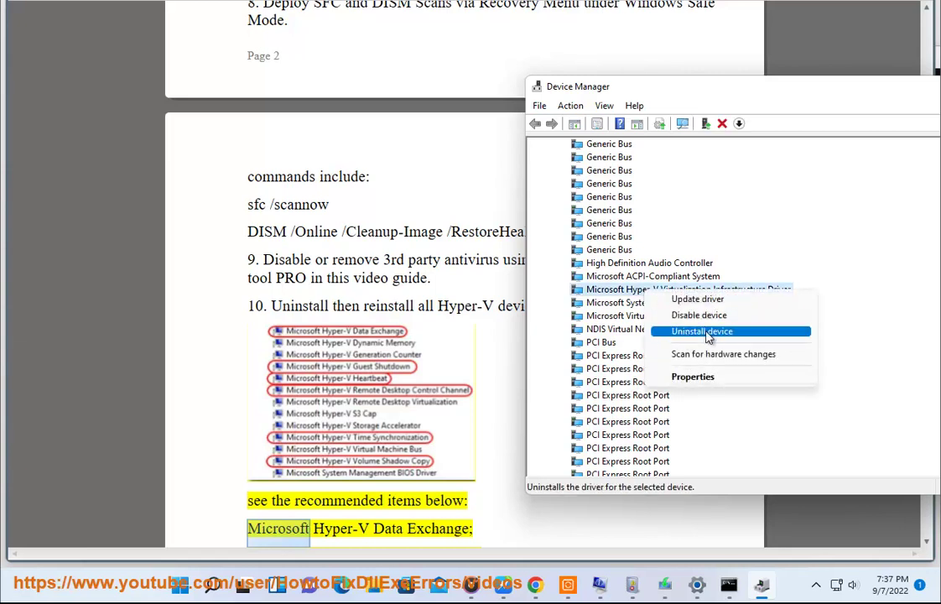
left_click(389, 300)
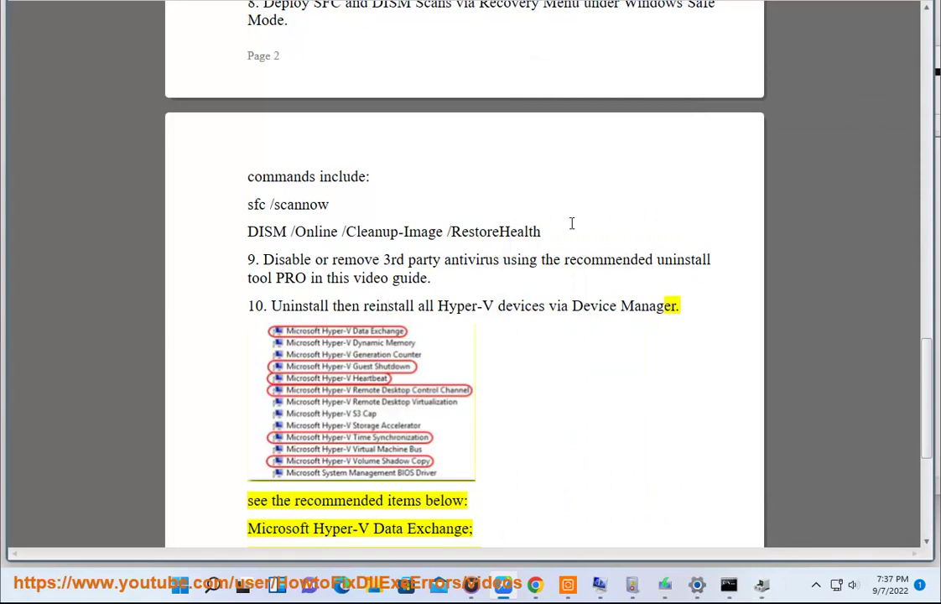
scroll(598, 362, "down", 3)
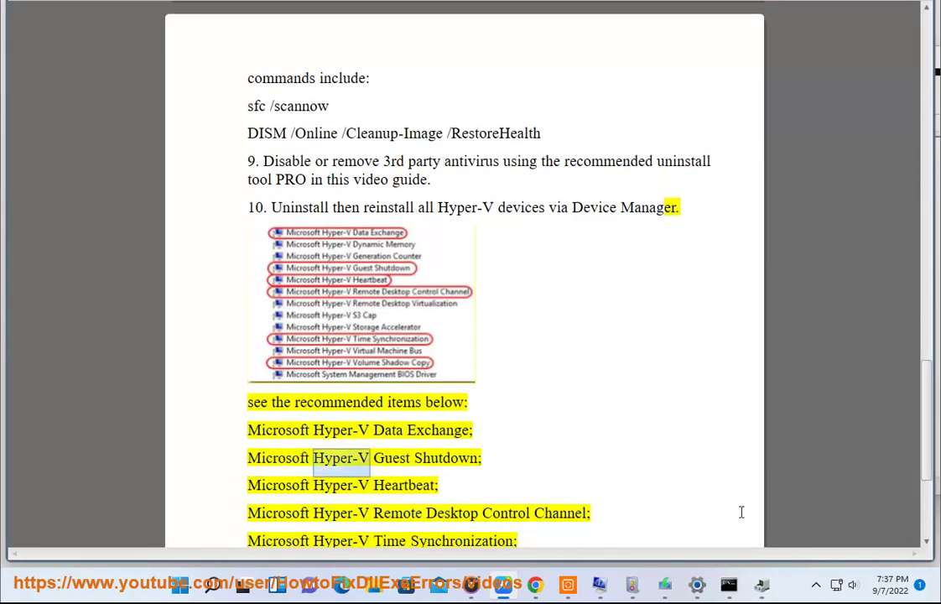
left_click(760, 586)
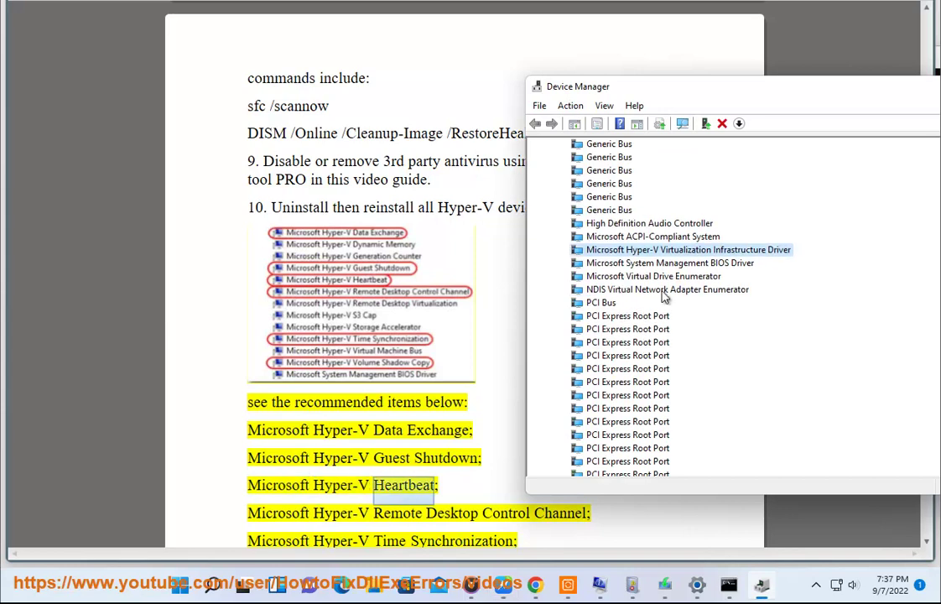
left_click(458, 365)
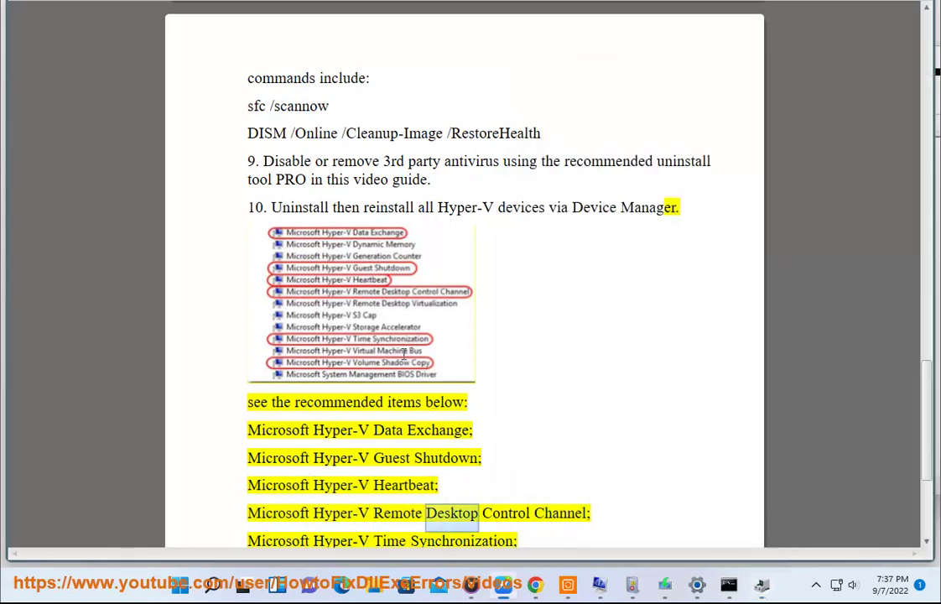